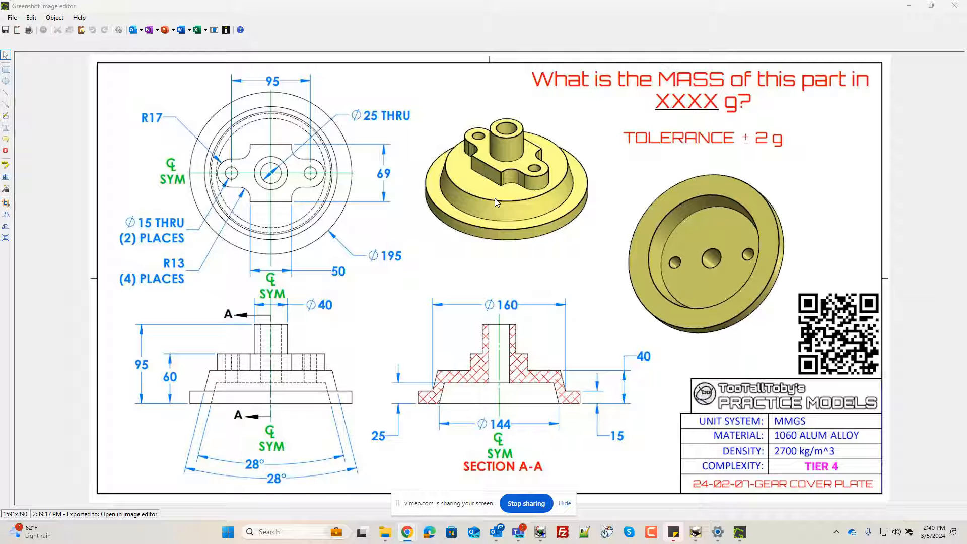
Step: Switch from the gear cover plate drawing to the empty IRONCAD scene
double_click(496, 11)
click(554, 199)
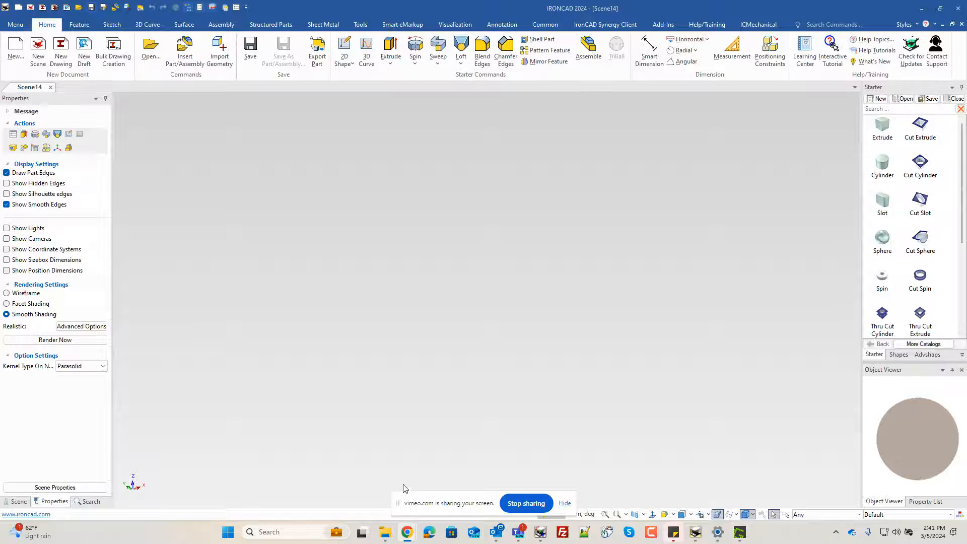
mouse_move(400, 506)
mouse_down()
mouse_move(407, 486)
mouse_move(407, 494)
mouse_up()
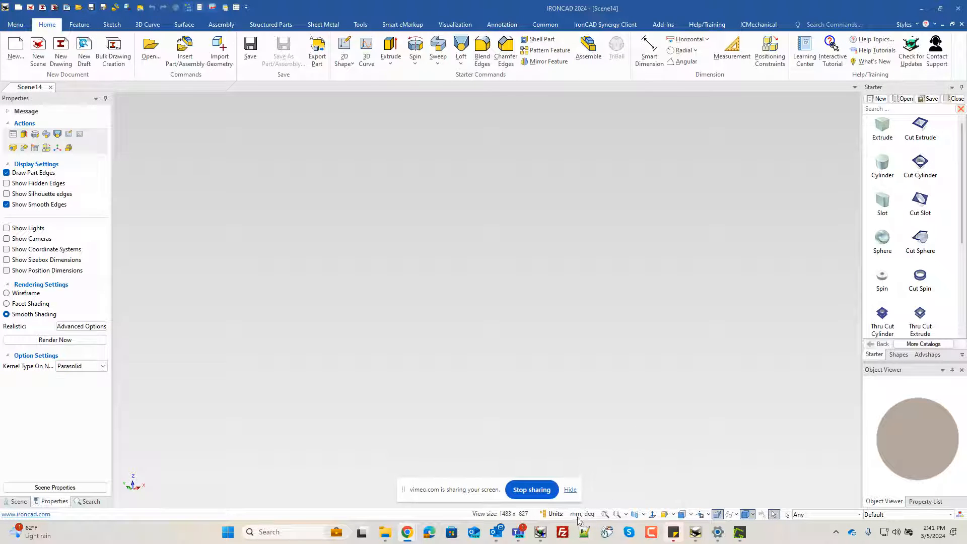
Step: Place a cylinder in the empty scene as the base flange, 195 mm in diameter and 15 mm high
drag(879, 157, 497, 297)
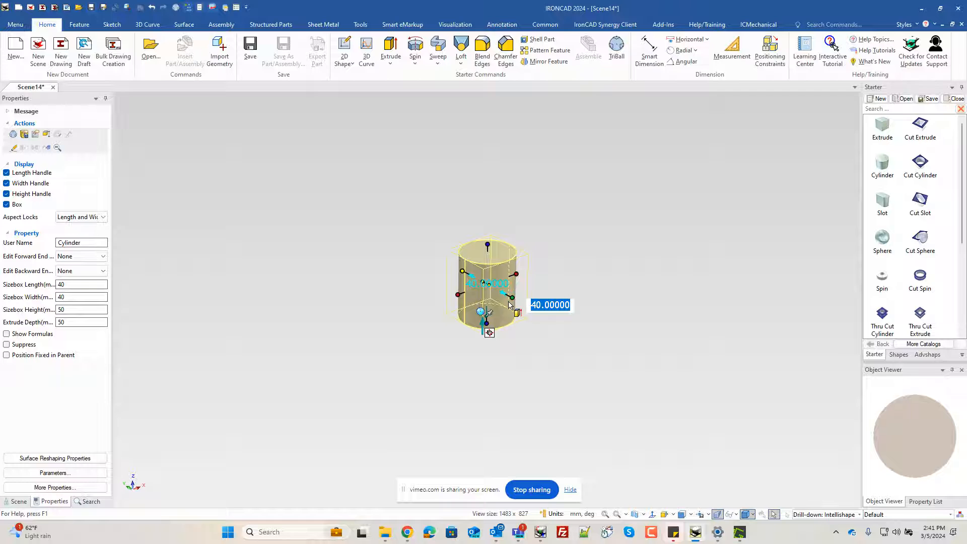
text(195)
key(Tab)
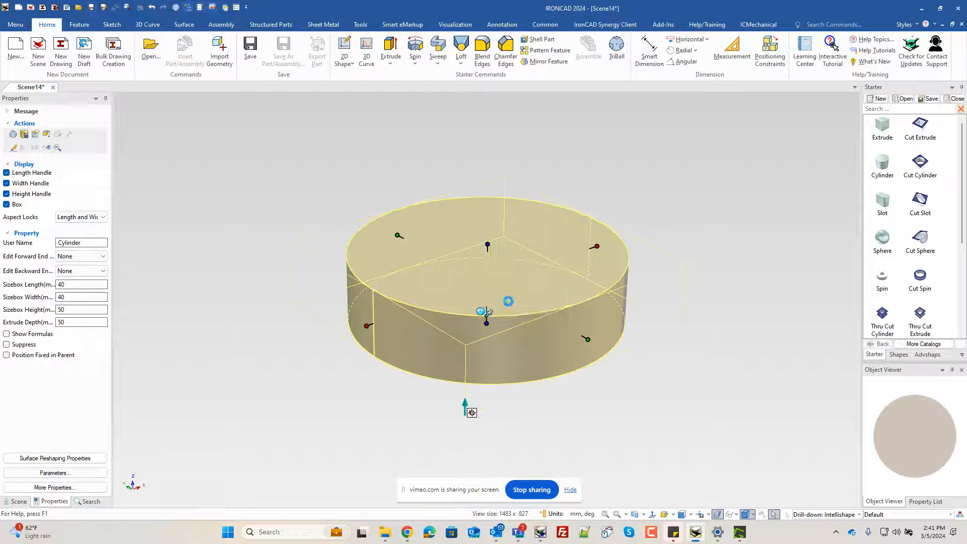
click(488, 244)
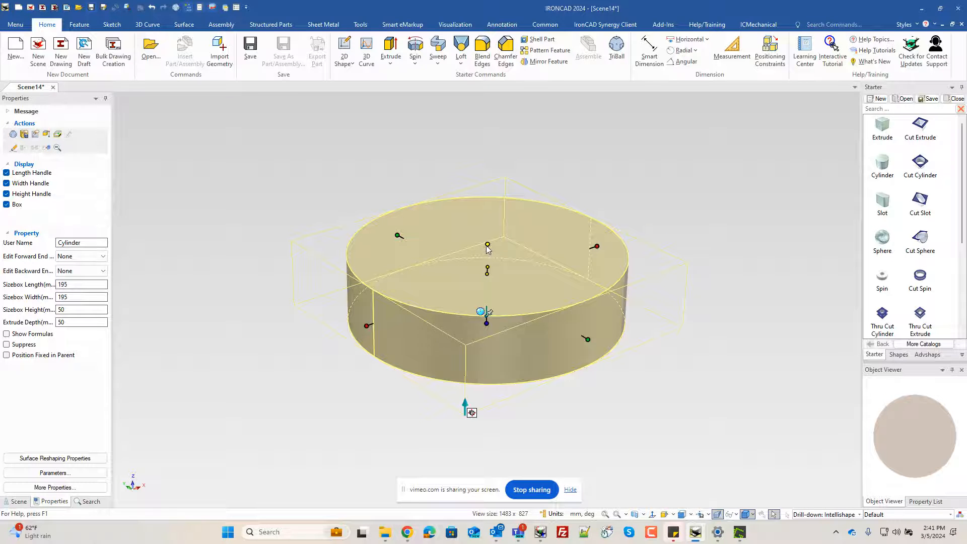
double_click(488, 245)
key(Return)
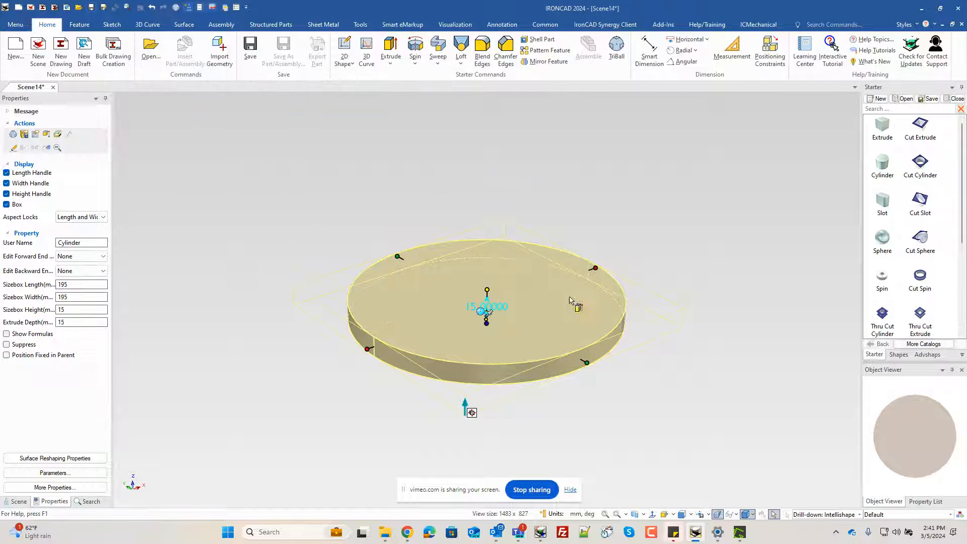
click(666, 290)
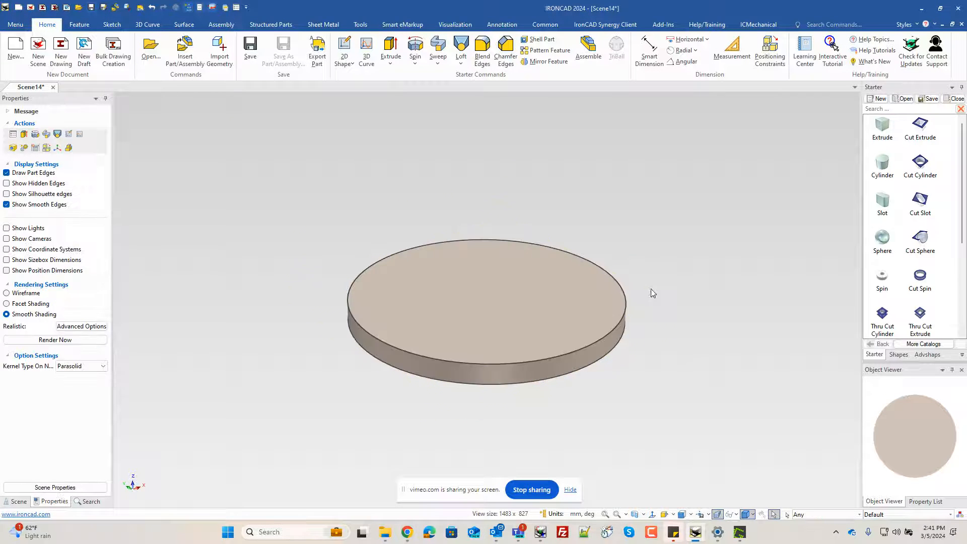
Step: Add a second cylinder centred on the base disc's top face and set its diameter to 160 mm
drag(882, 174, 498, 306)
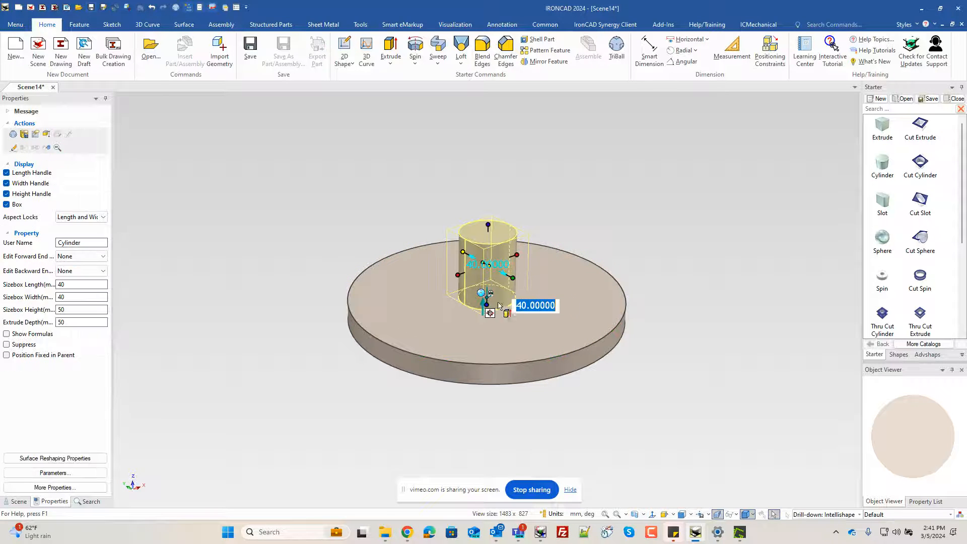
click(513, 278)
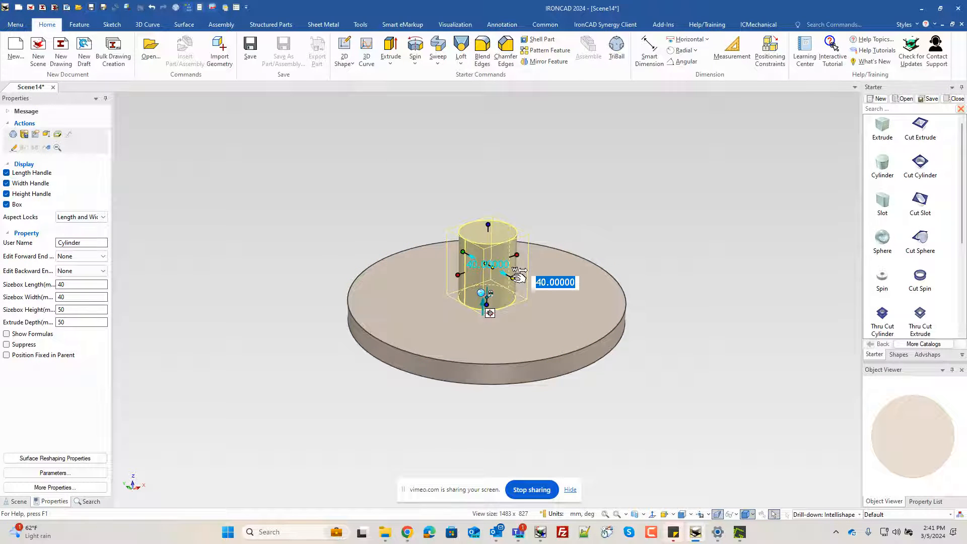
text(160)
key(Return)
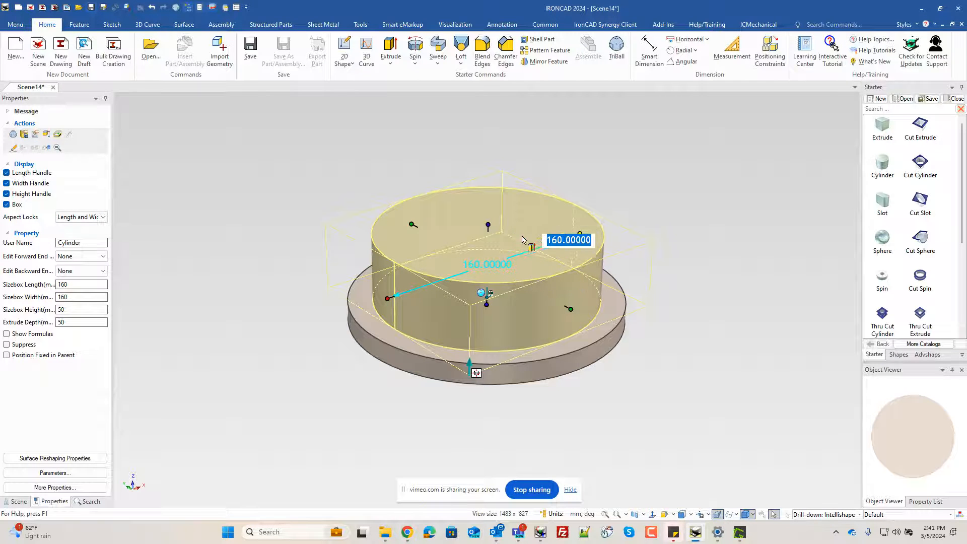
Step: Set the second cylinder's top face at a distance of 40 mm from the base disc's bottom edge
right_click(488, 224)
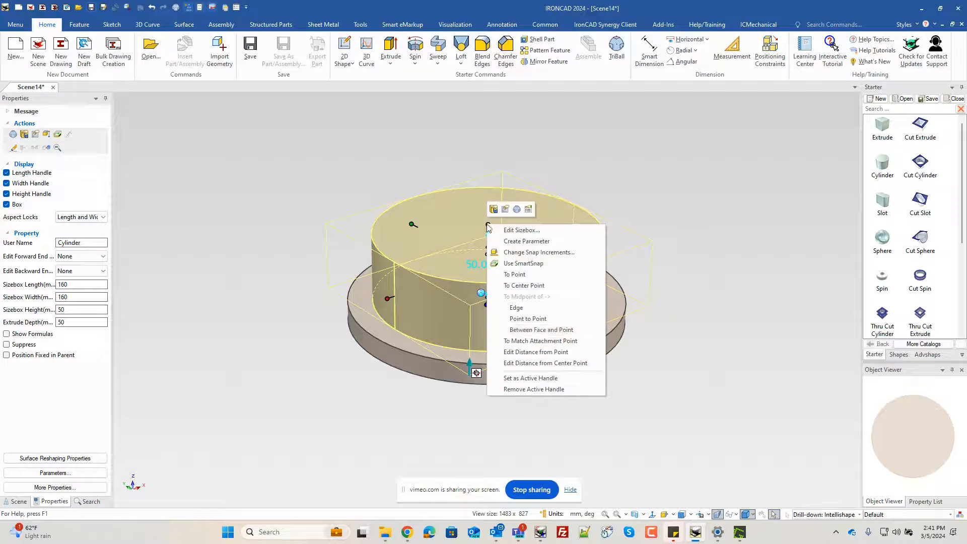
click(542, 352)
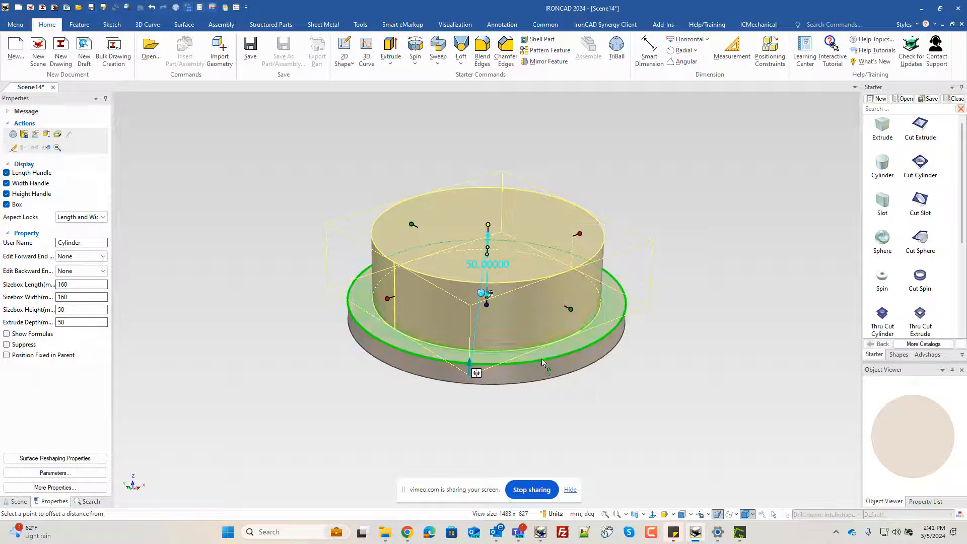
click(540, 386)
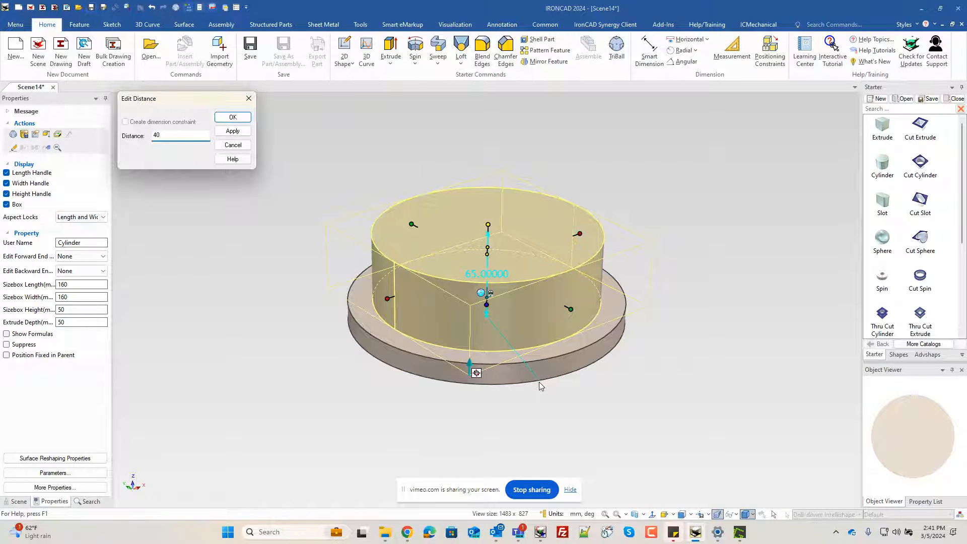
key(Return)
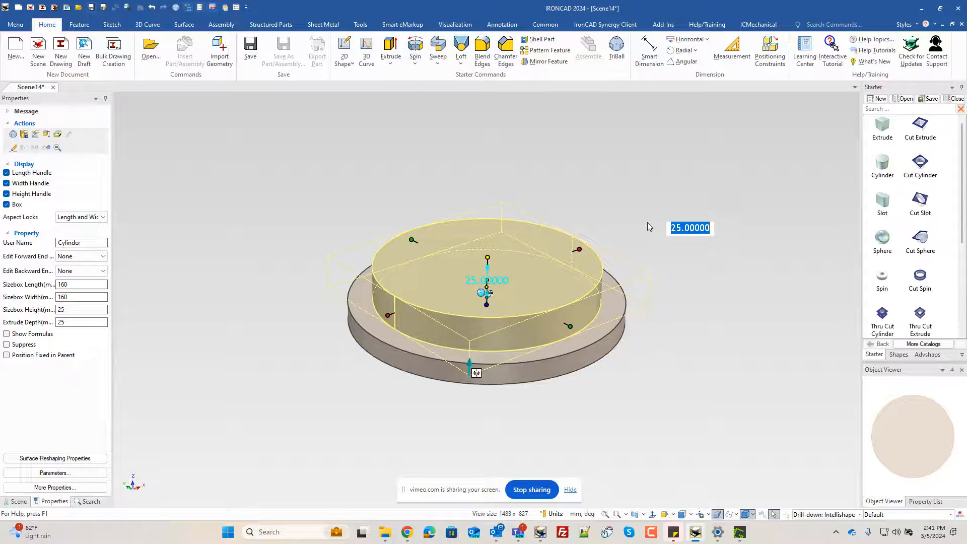
click(675, 227)
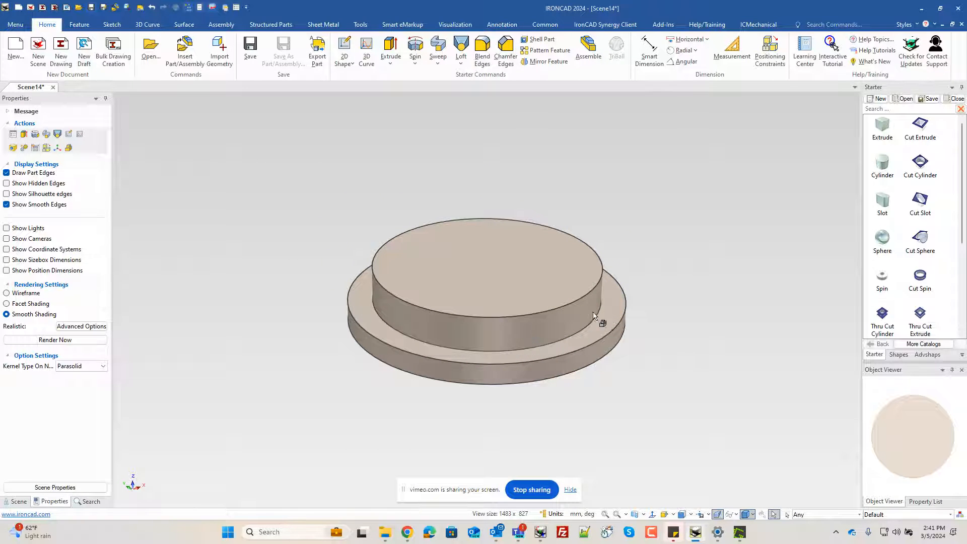
Step: Add a rectangular block centred on the upper disc's top face, 69 mm long and 50 mm wide
drag(876, 130, 492, 265)
drag(522, 235, 542, 257)
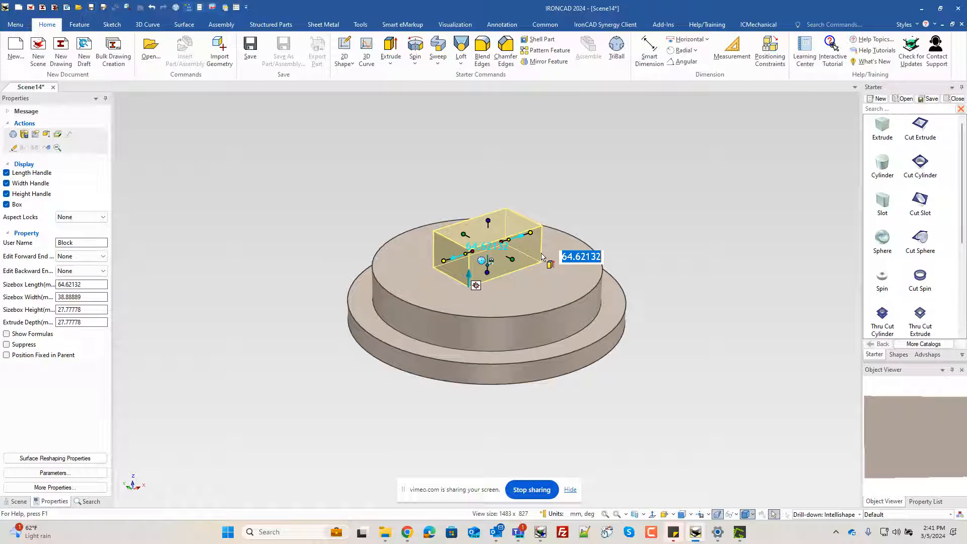
text(69)
key(Tab)
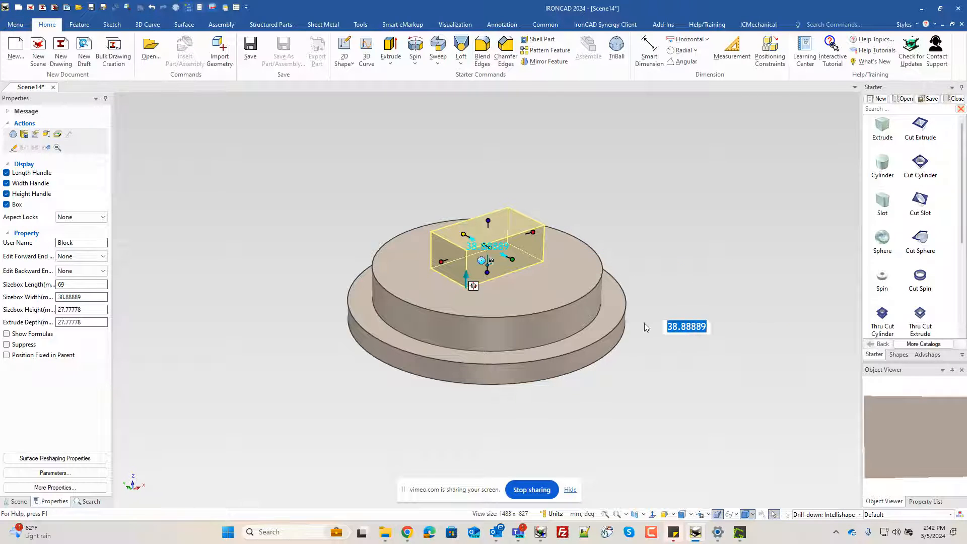
drag(517, 258, 530, 277)
text(50)
key(Tab)
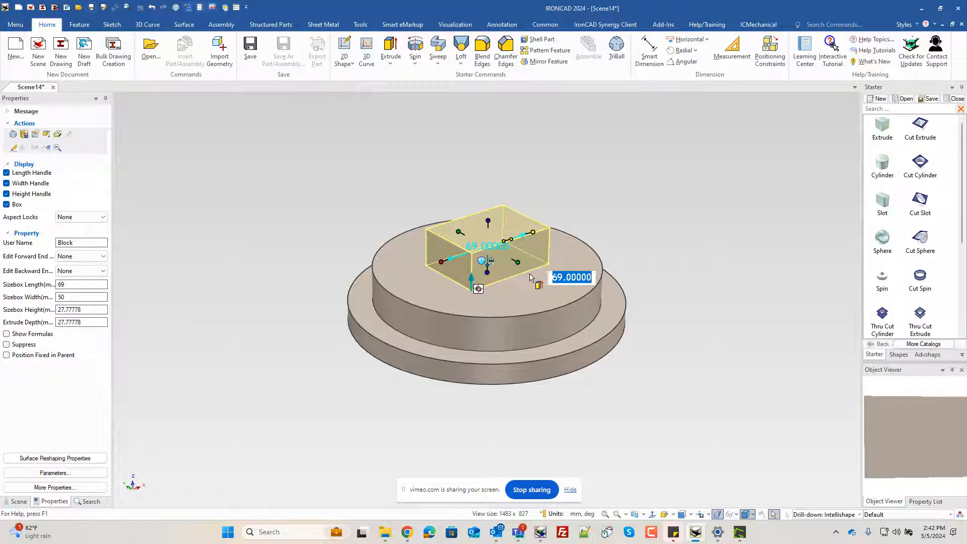
middle_drag(637, 403, 639, 392)
middle_drag(421, 343, 411, 396)
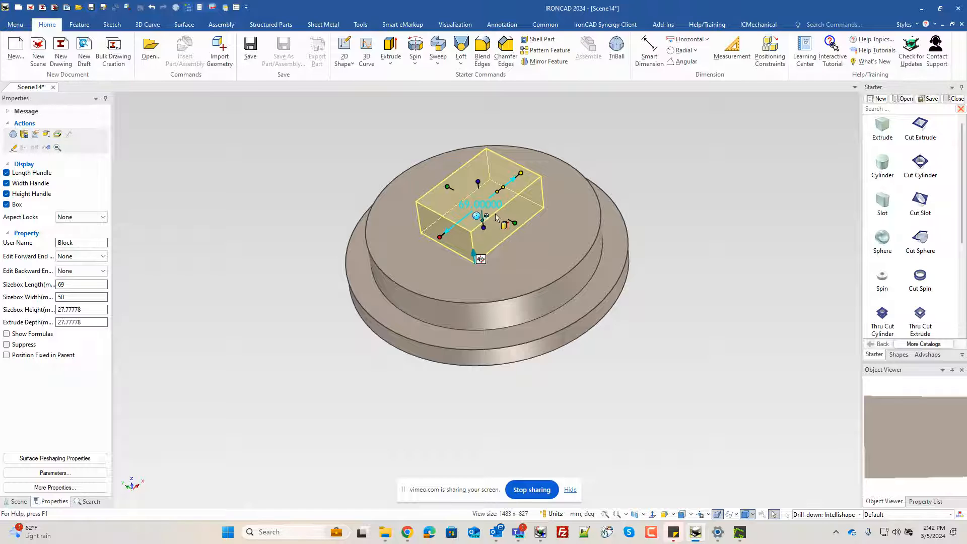
click(682, 229)
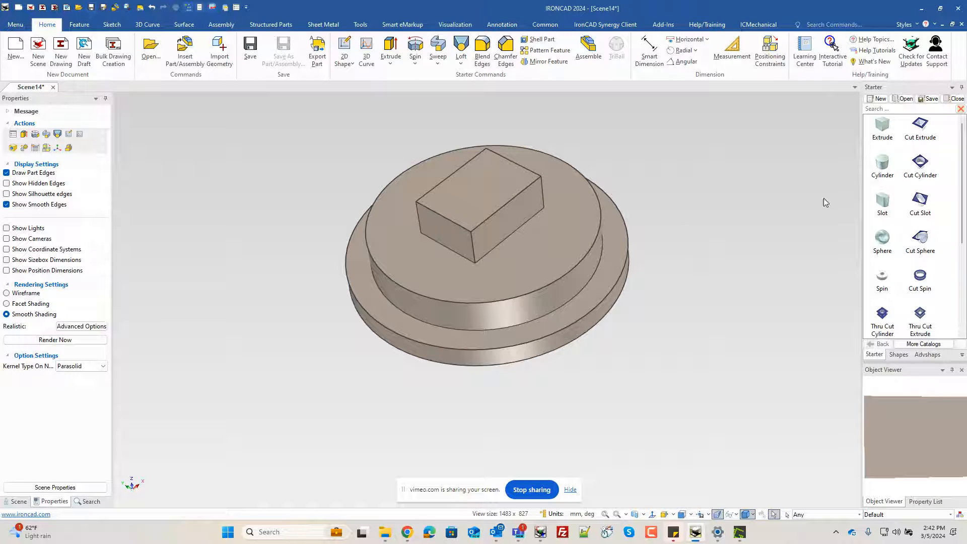
Step: Place a slot shape centred on the block's top face and rotate it with the TriBall to align with the block's short edge
drag(882, 203, 481, 192)
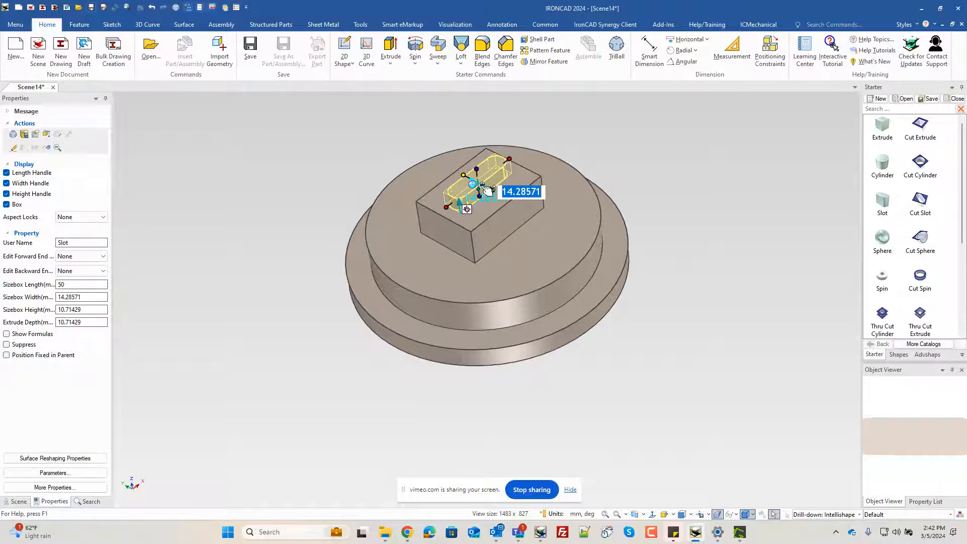
key(F10)
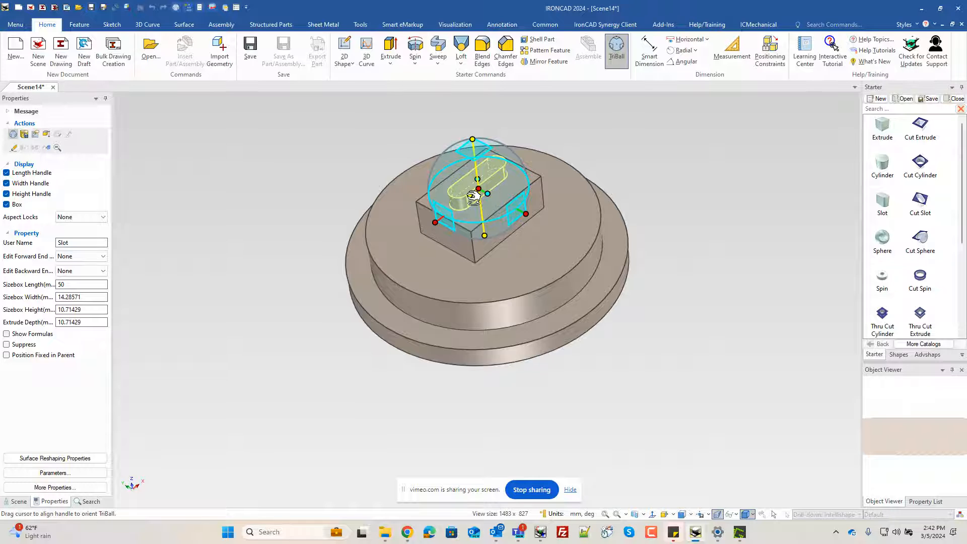
drag(474, 198, 462, 231)
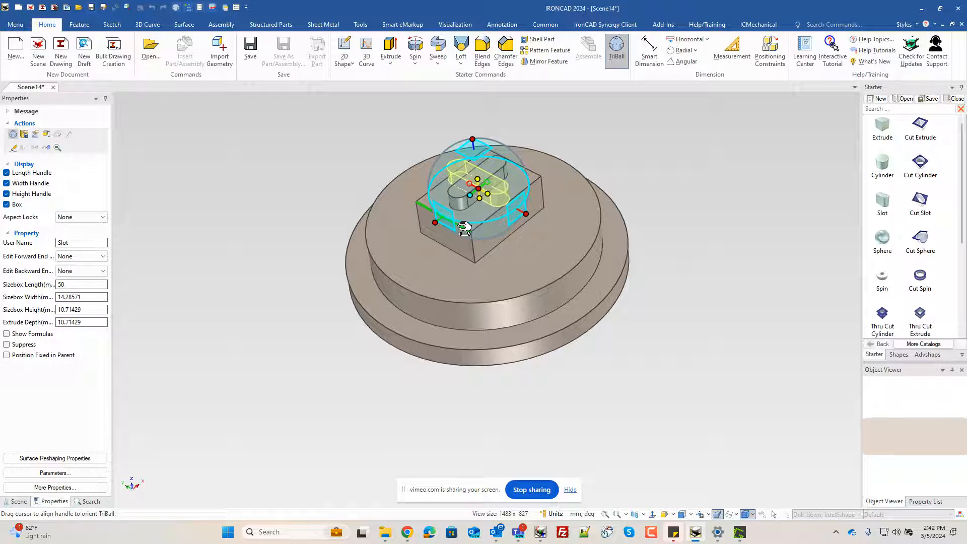
key(F10)
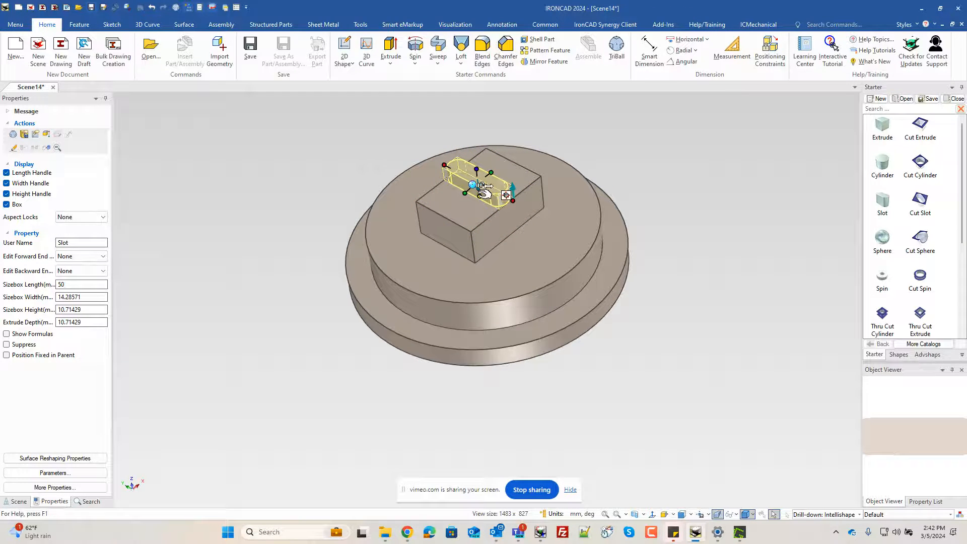
Step: Size the slot to reach down through the block's full height, about 115 mm long and 34 mm wide
drag(482, 188, 502, 171)
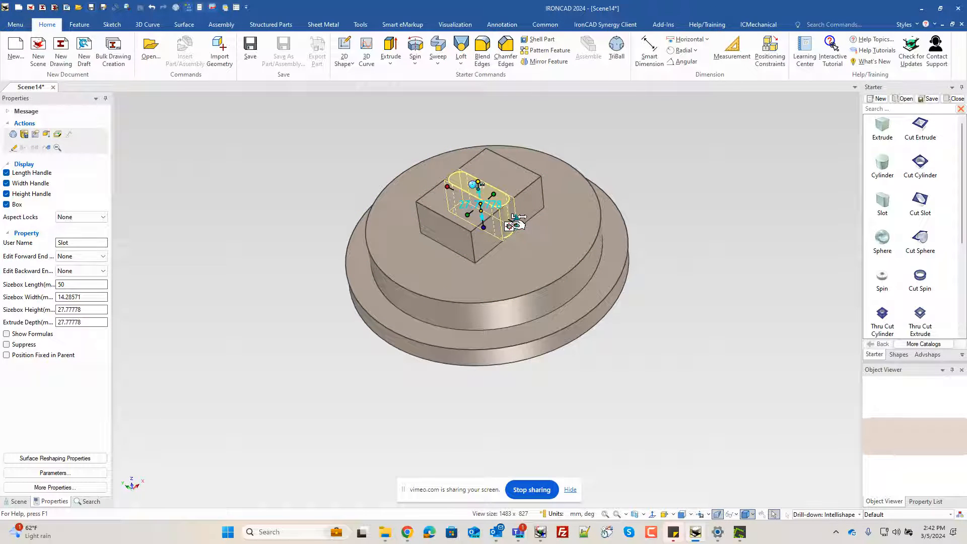
drag(520, 222, 551, 245)
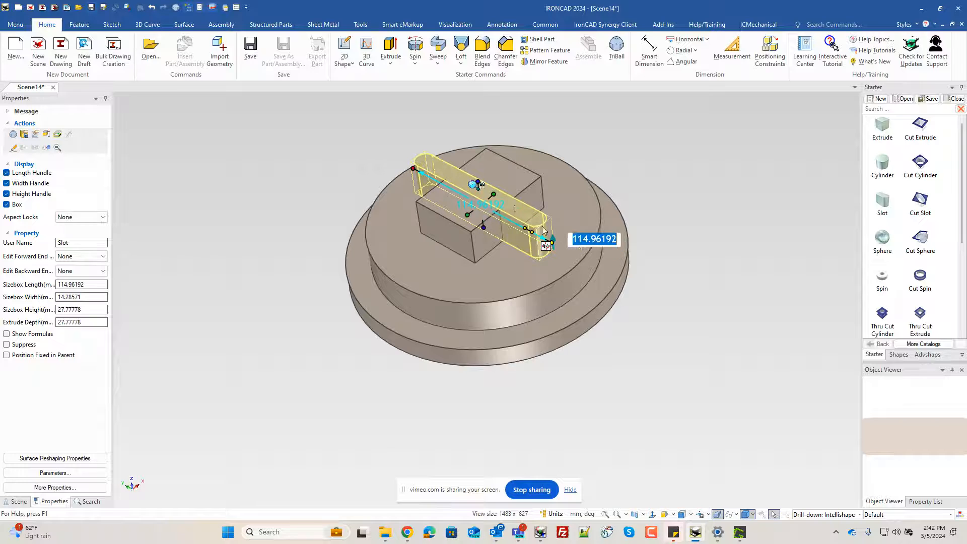
drag(503, 201, 509, 196)
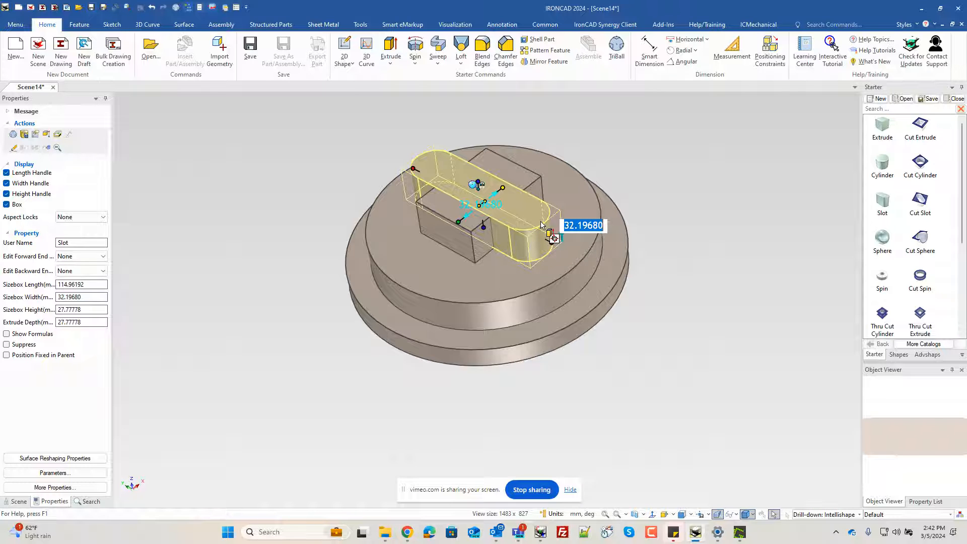
text(34)
key(Tab)
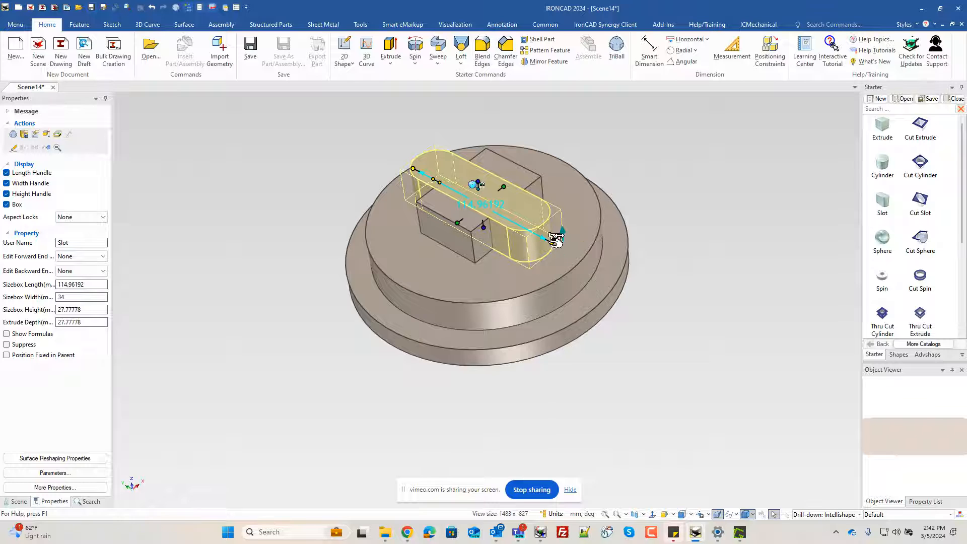
Step: Set the slot's length to 95+34 mm
right_click(554, 239)
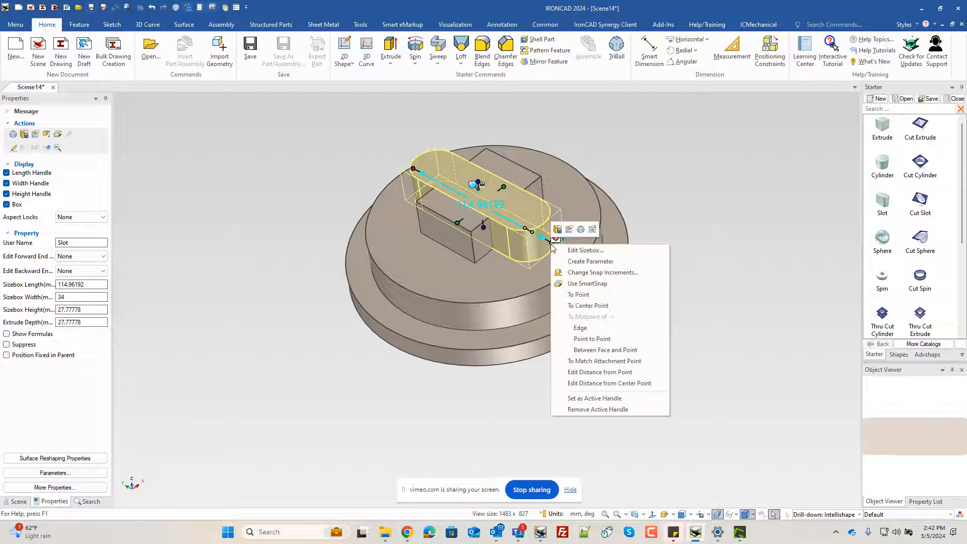
click(618, 154)
double_click(554, 248)
double_click(553, 242)
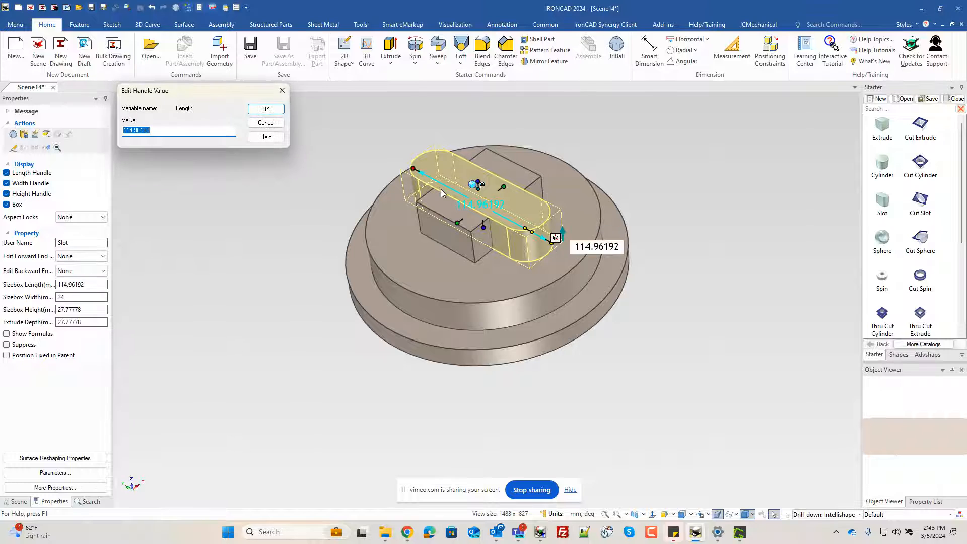
text(95+34)
key(Return)
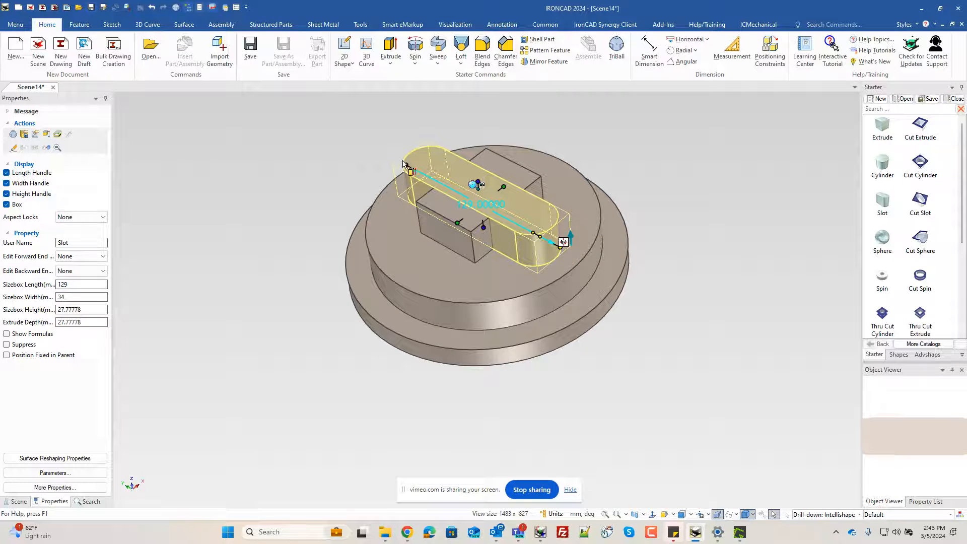
click(701, 204)
Step: Set the distance from the bottom disc's lower edge to the rectangular block's top face to 60 mm
mouse_move(427, 195)
middle_down()
mouse_move(417, 212)
mouse_move(434, 226)
mouse_move(426, 184)
middle_up()
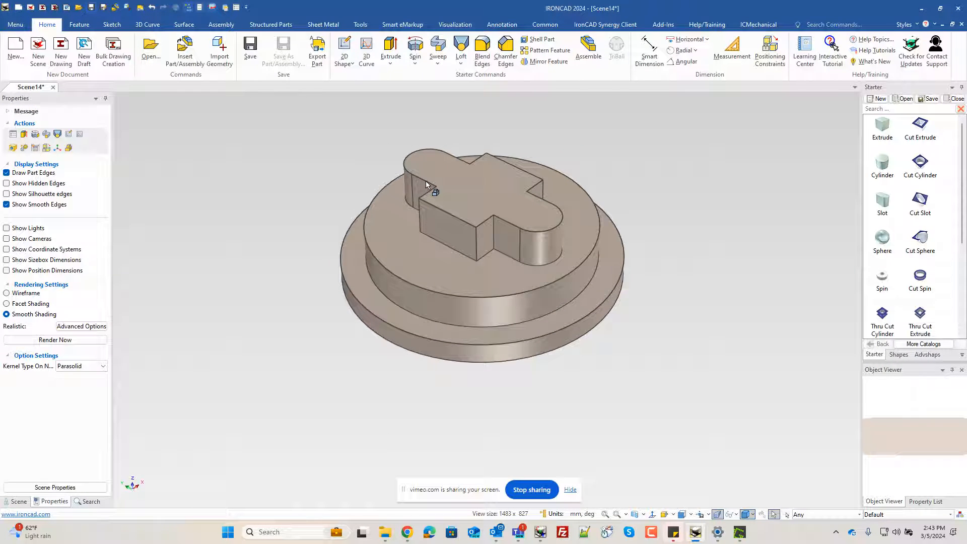
middle_drag(559, 352, 524, 328)
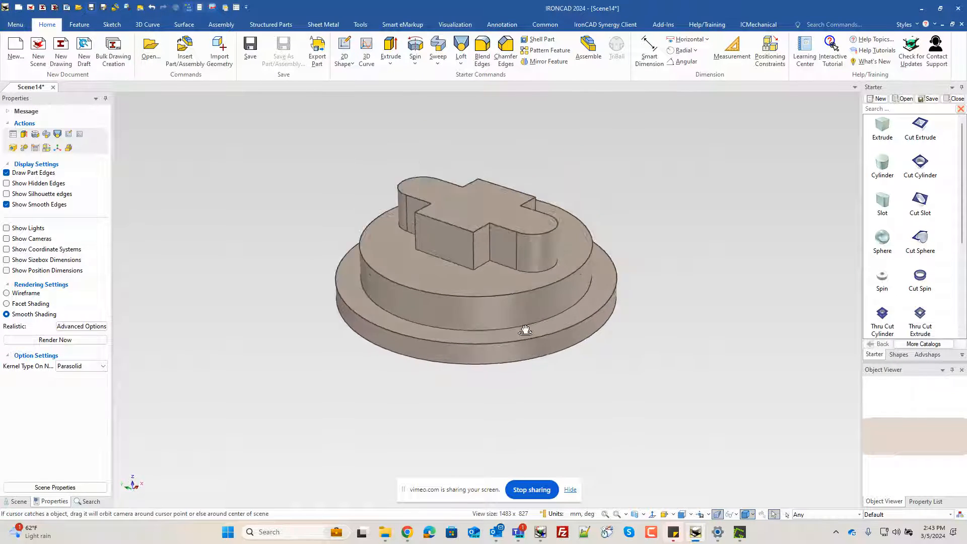
click(479, 254)
click(479, 254)
click(479, 196)
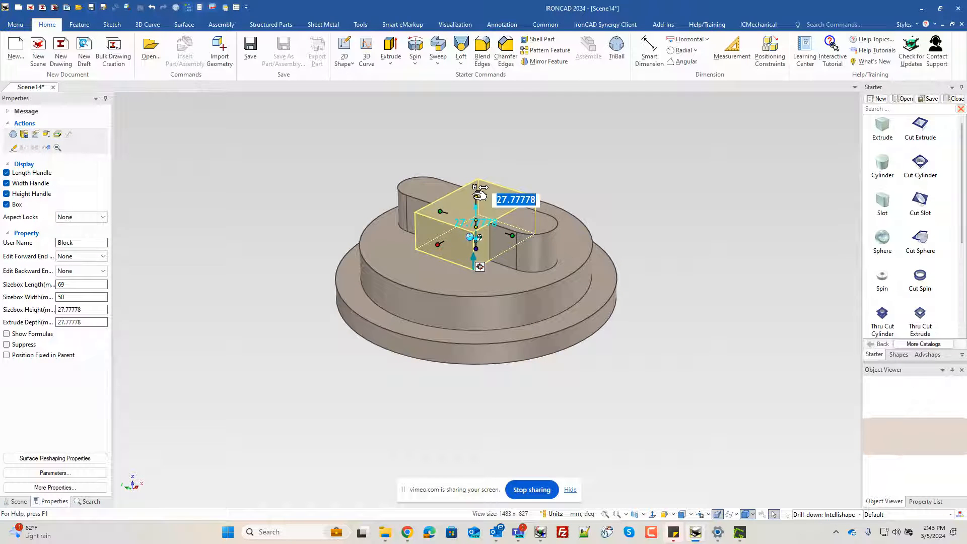
right_click(478, 196)
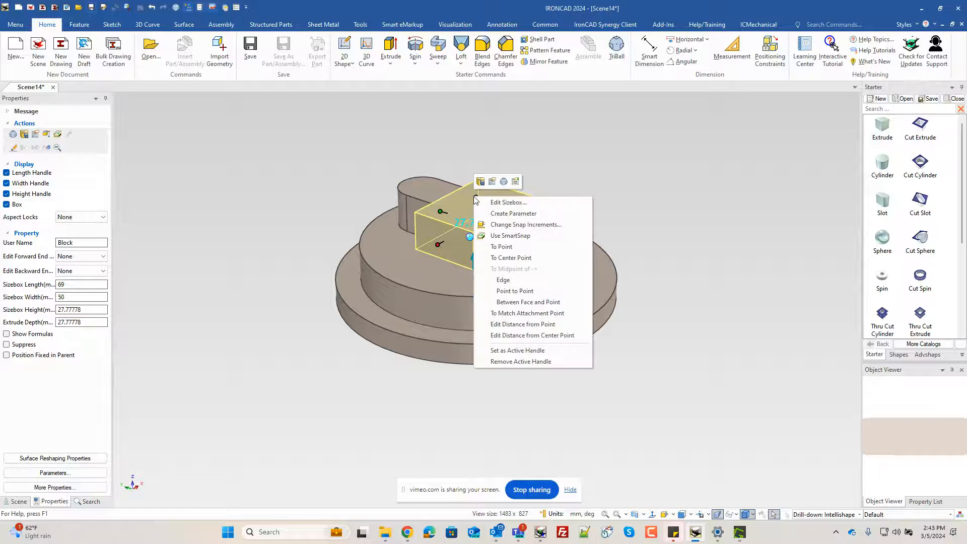
click(521, 324)
click(520, 362)
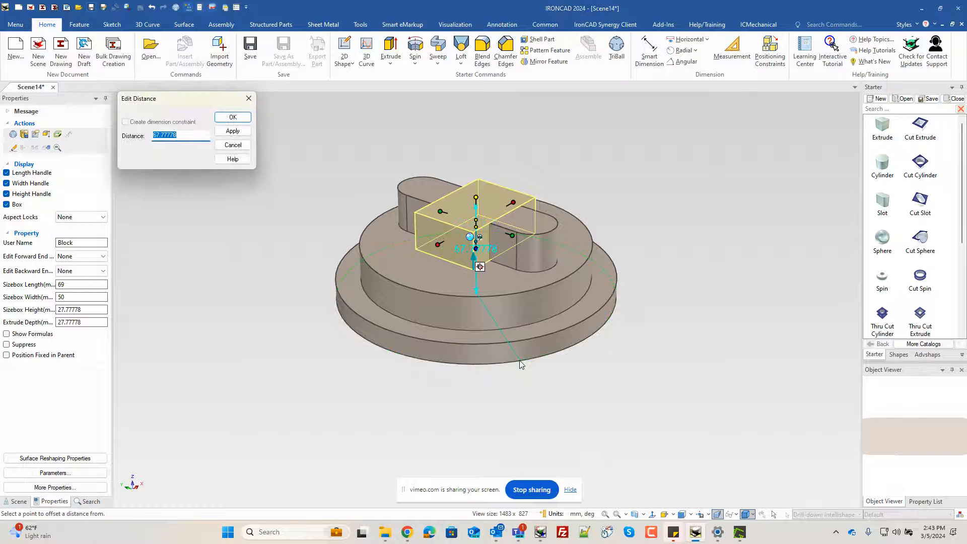
text(60)
key(Return)
click(622, 152)
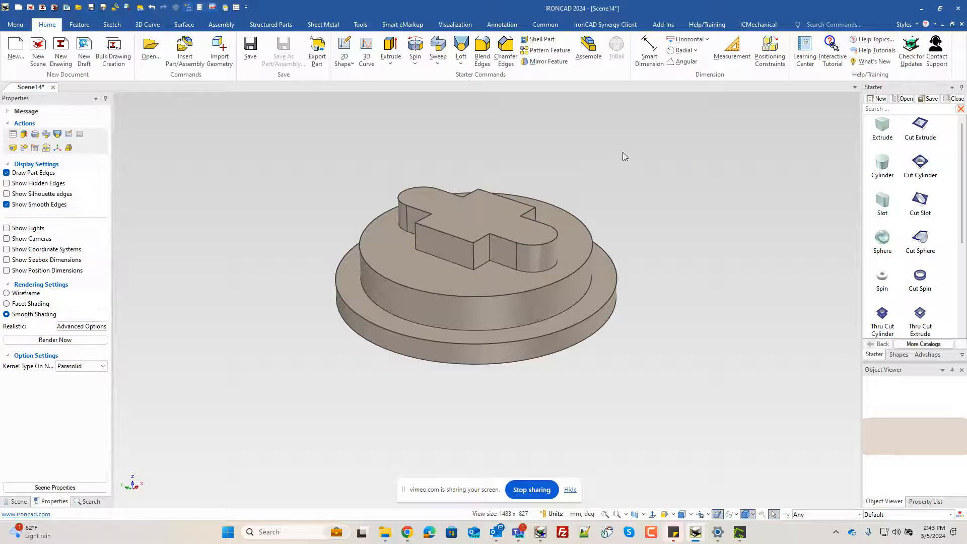
Step: Cut a 15 mm diameter through hole centred on each rounded end of the raised slot shape
click(507, 229)
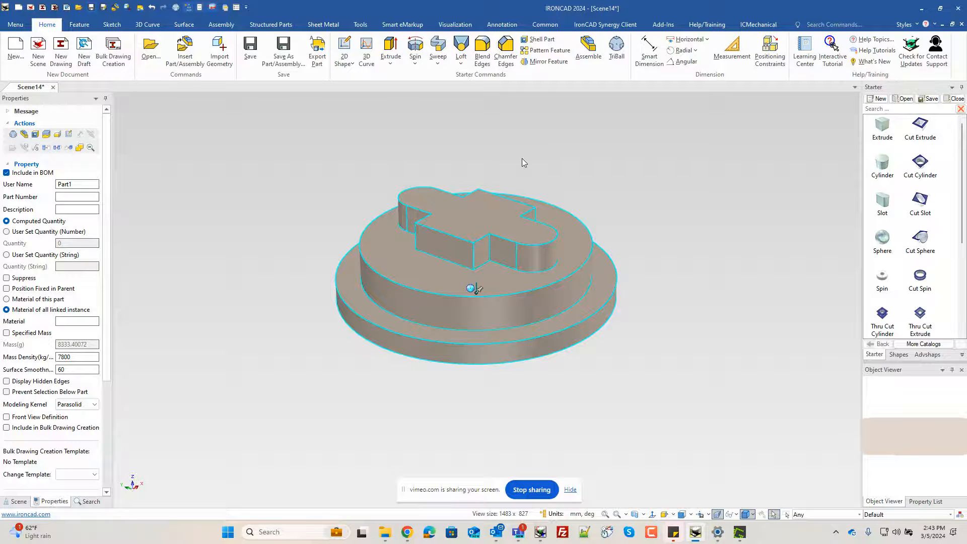
click(660, 234)
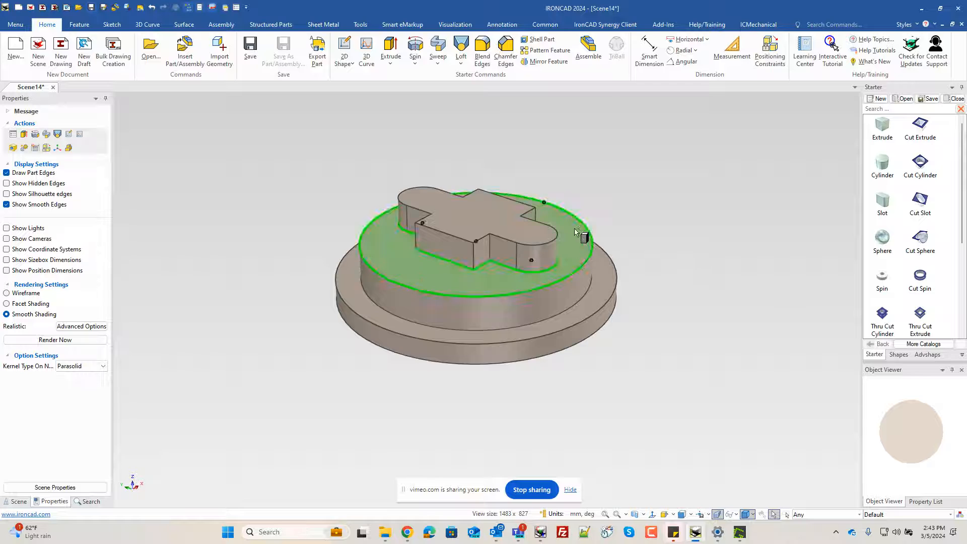
click(534, 239)
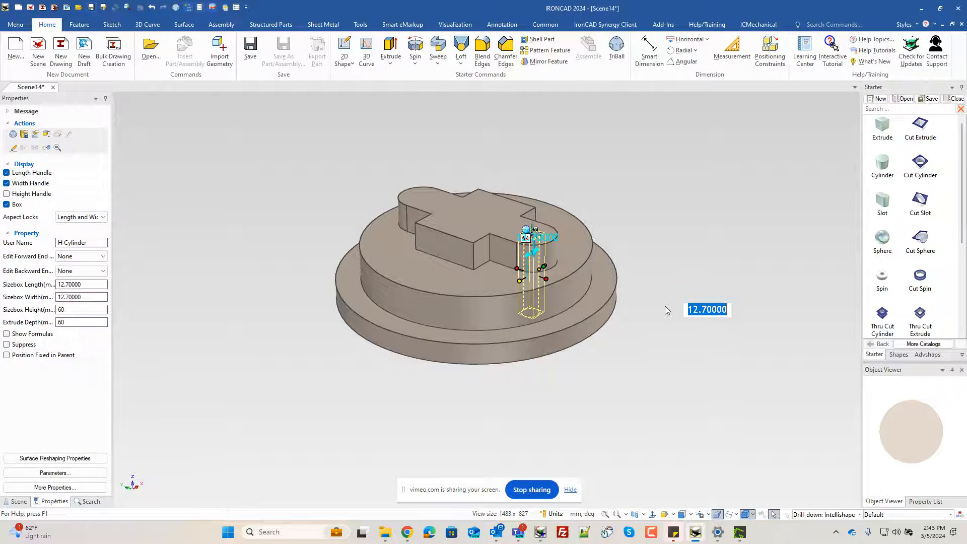
text(15)
key(Return)
drag(888, 319, 422, 199)
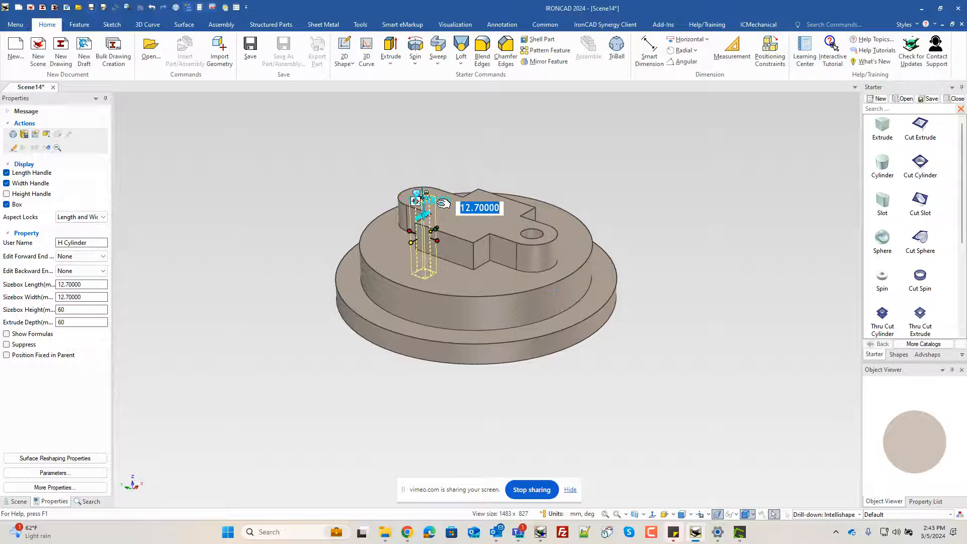
text(15)
key(Return)
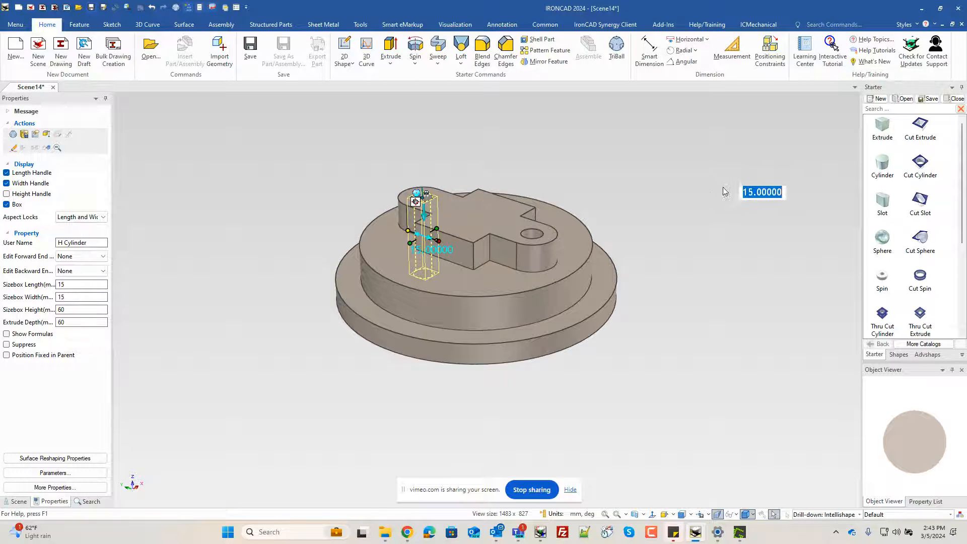
click(664, 195)
Step: Blend the four vertical inner corner edges between the block and the slot shape with a constant 13 mm radius
click(489, 253)
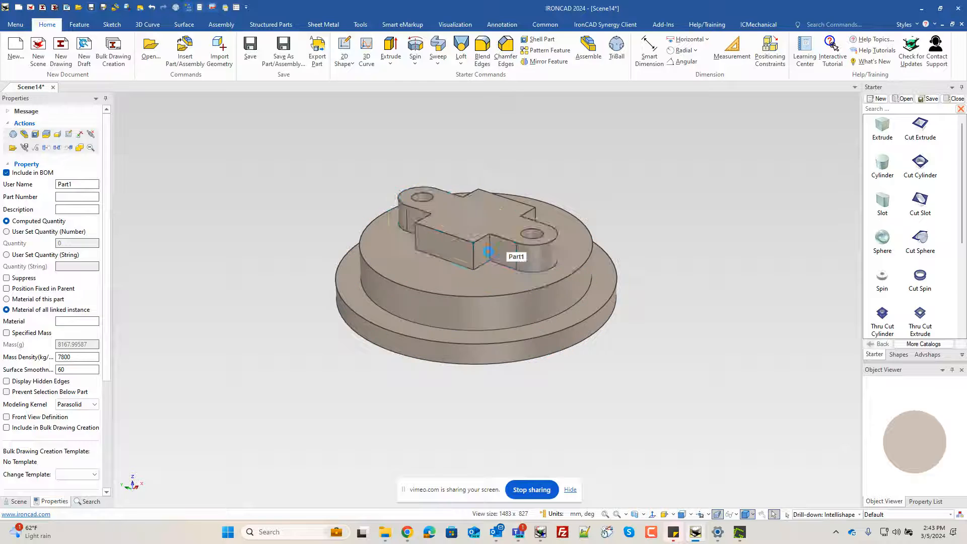
click(490, 255)
click(490, 254)
right_click(490, 252)
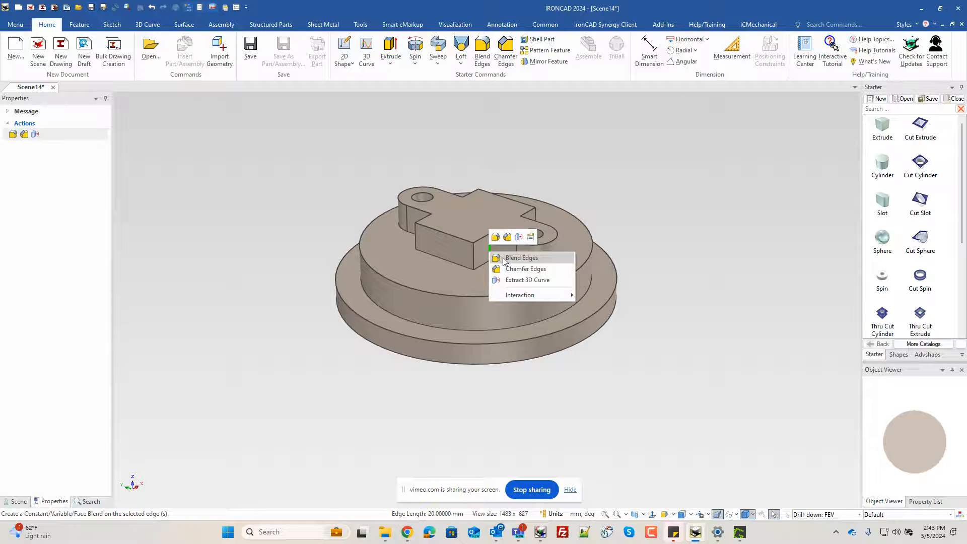
click(519, 258)
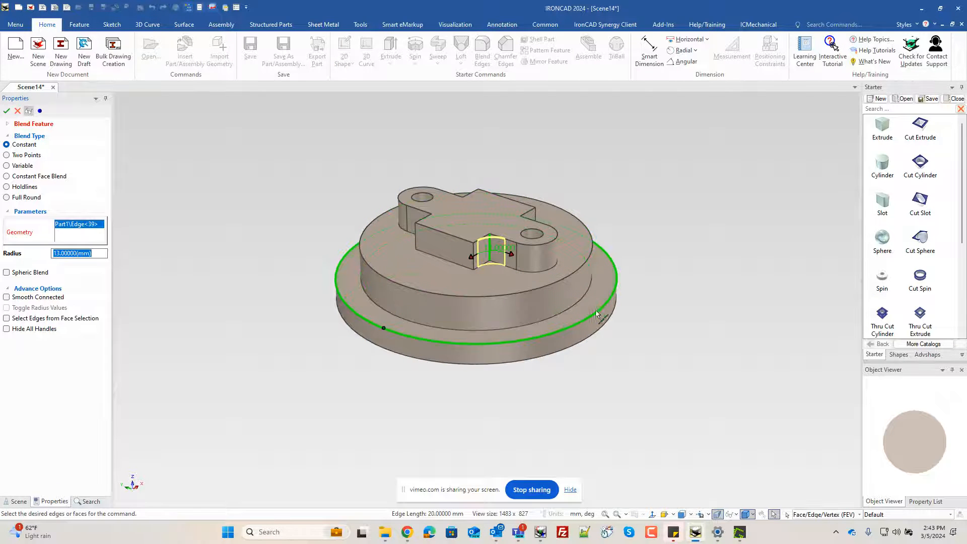
middle_drag(611, 321, 578, 331)
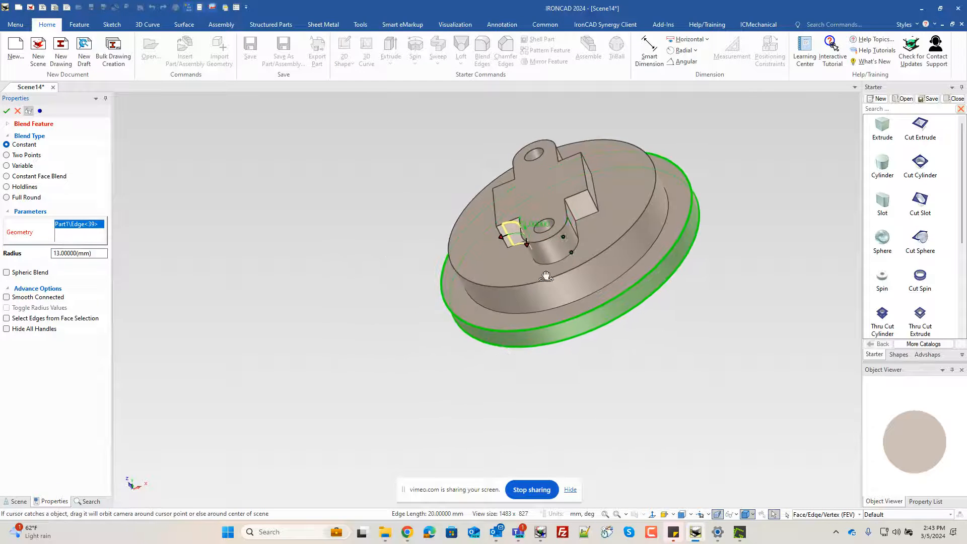
click(580, 213)
middle_drag(579, 213, 560, 187)
click(536, 129)
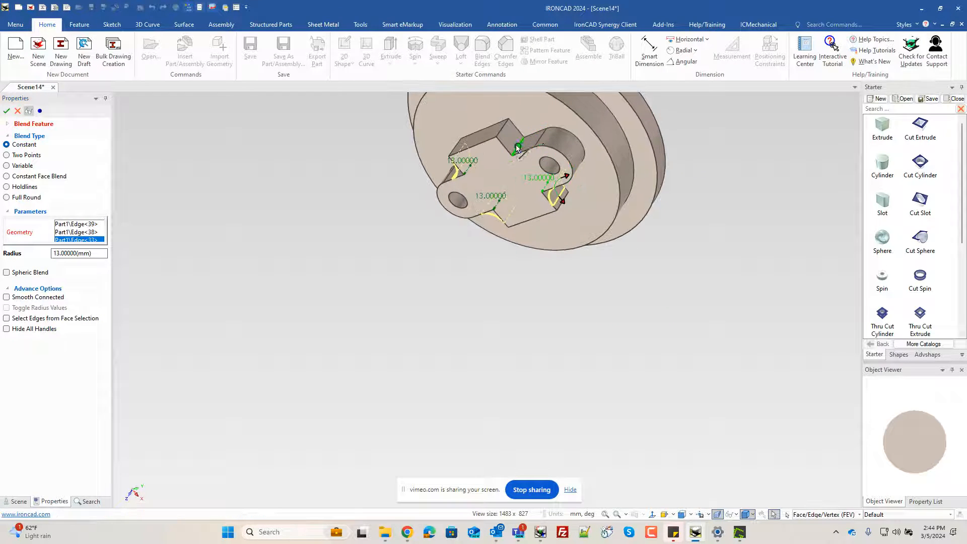
click(433, 200)
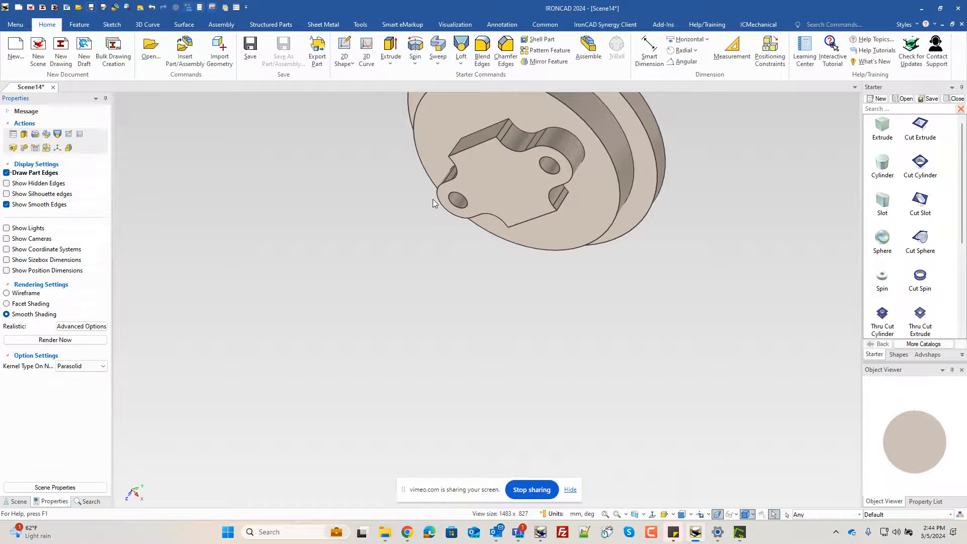
Step: Add a 40 mm diameter cylinder centred on the raised block's top face and make it 35 mm high
middle_drag(648, 328, 536, 392)
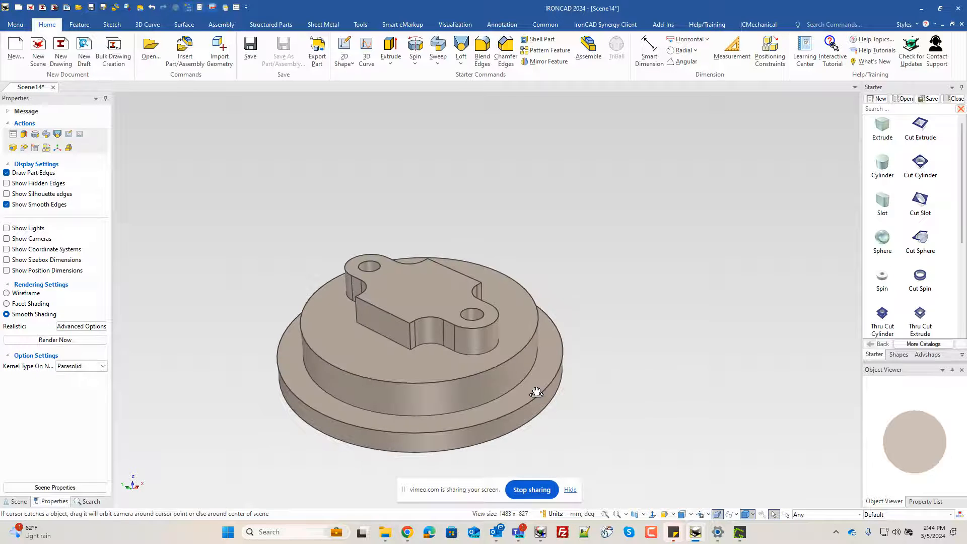
click(417, 305)
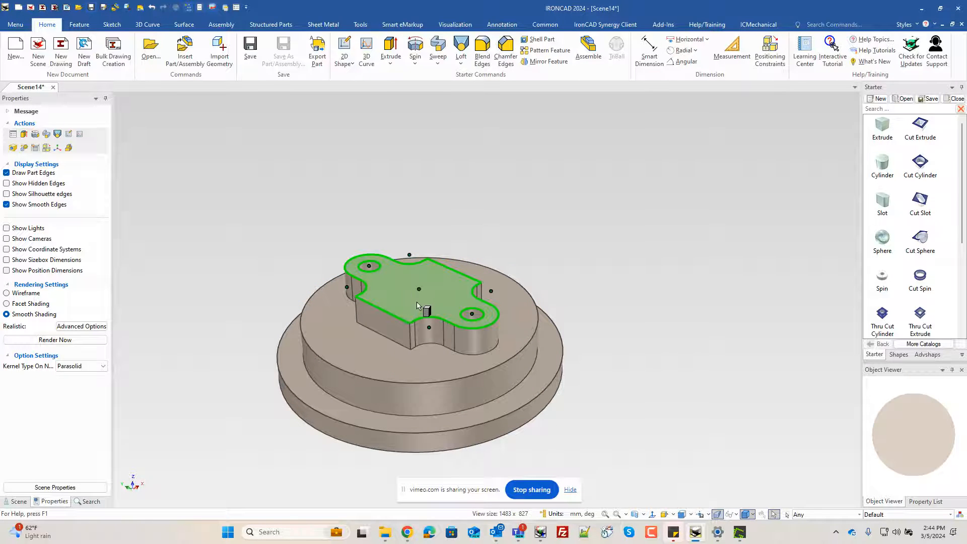
drag(420, 294, 420, 294)
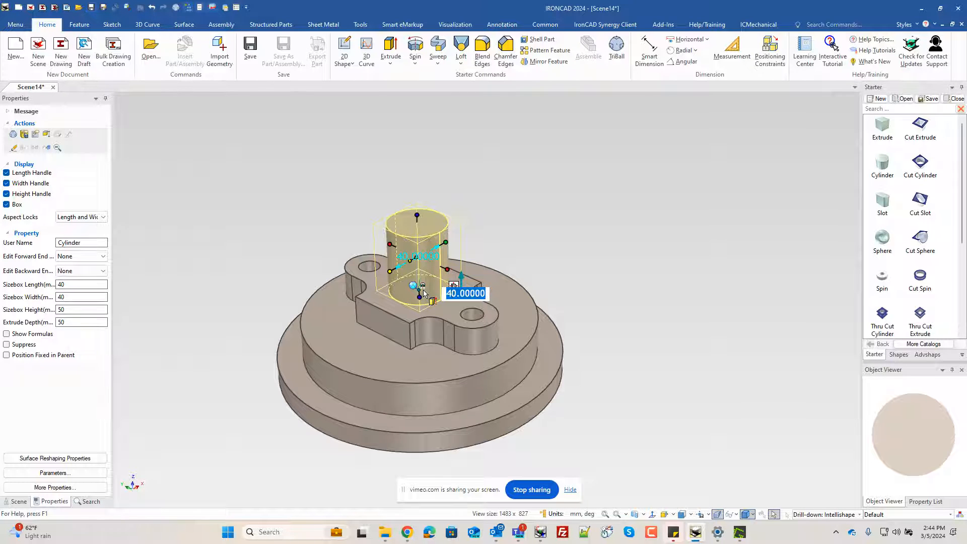
right_click(418, 215)
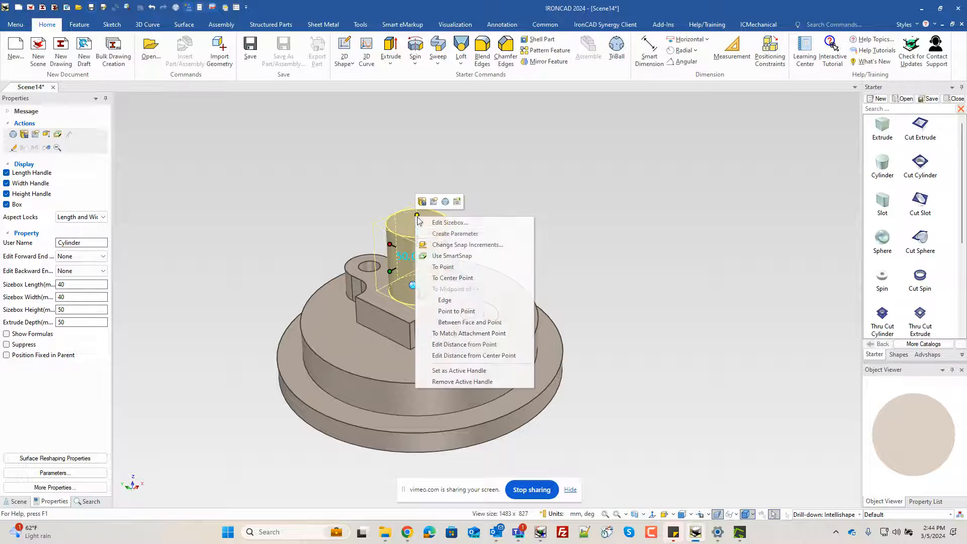
click(465, 344)
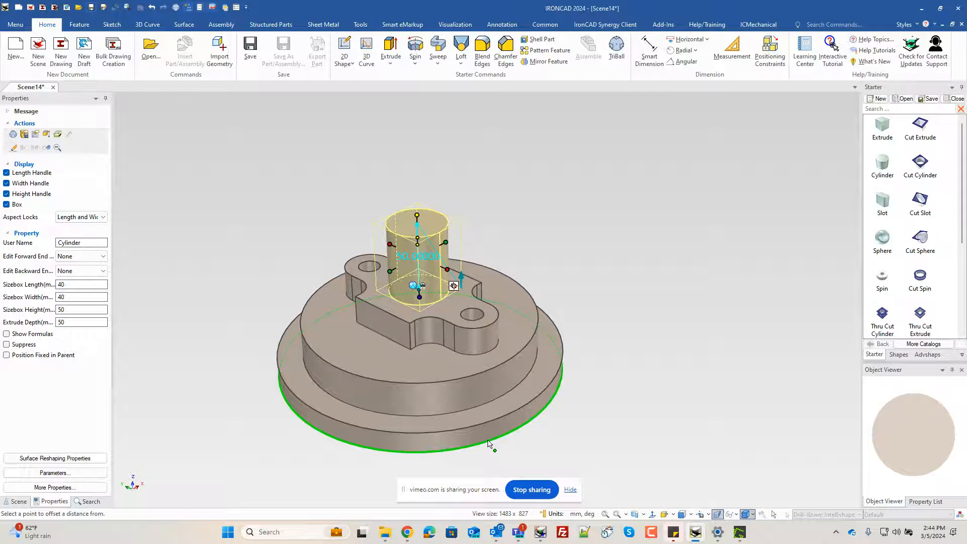
click(488, 443)
text(35)
key(Return)
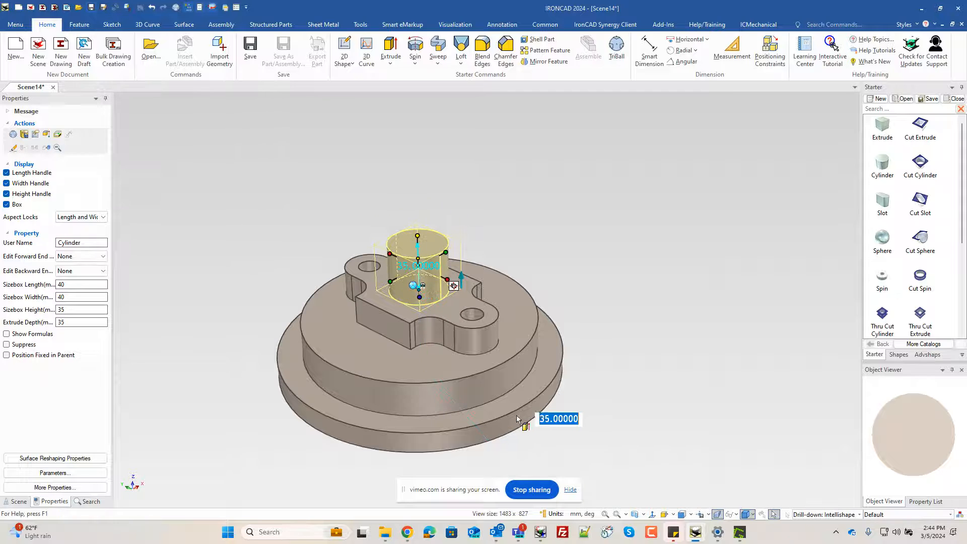
click(578, 287)
Step: Cut a 25 mm diameter through hole centred on the top face of the cylindrical boss
scroll(338, 368, down, 3)
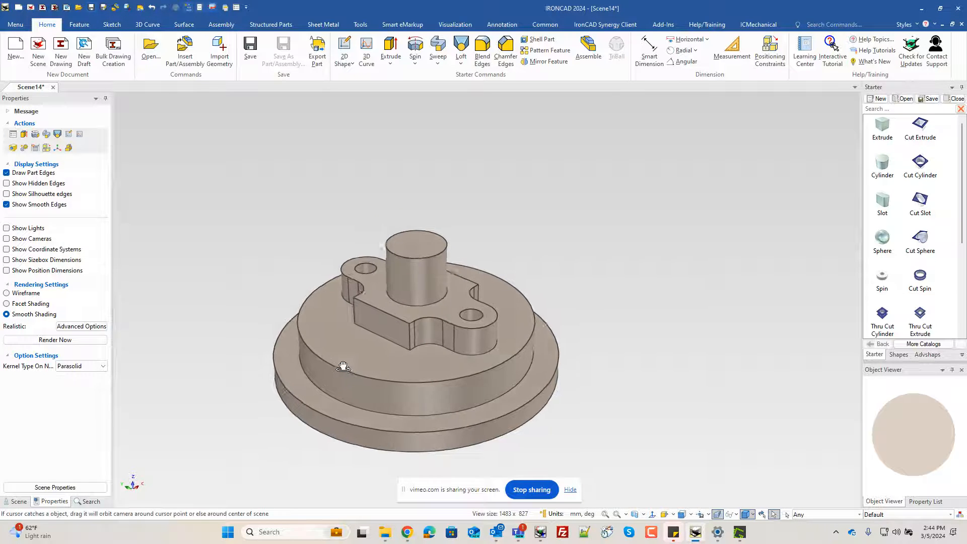
click(467, 315)
click(467, 315)
middle_drag(466, 316, 420, 391)
click(717, 326)
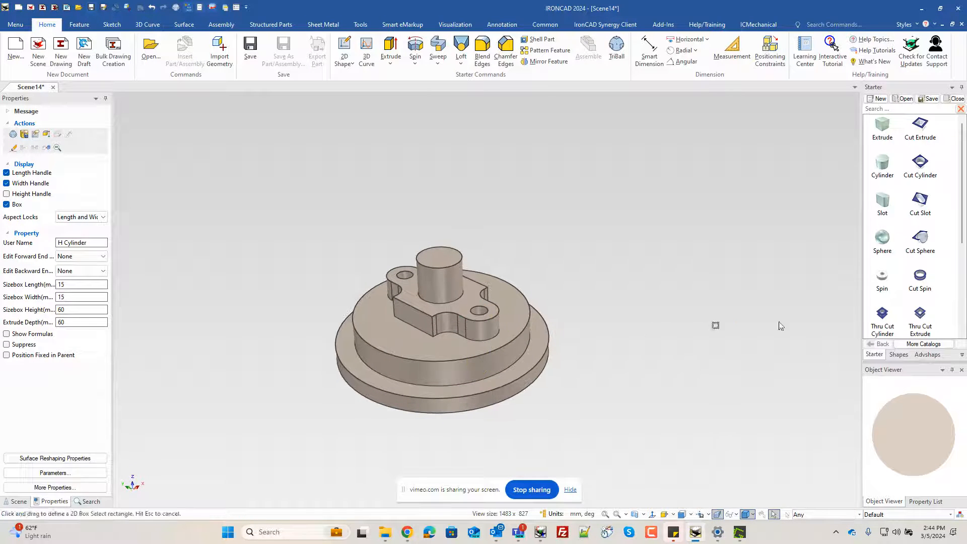
drag(882, 315, 441, 259)
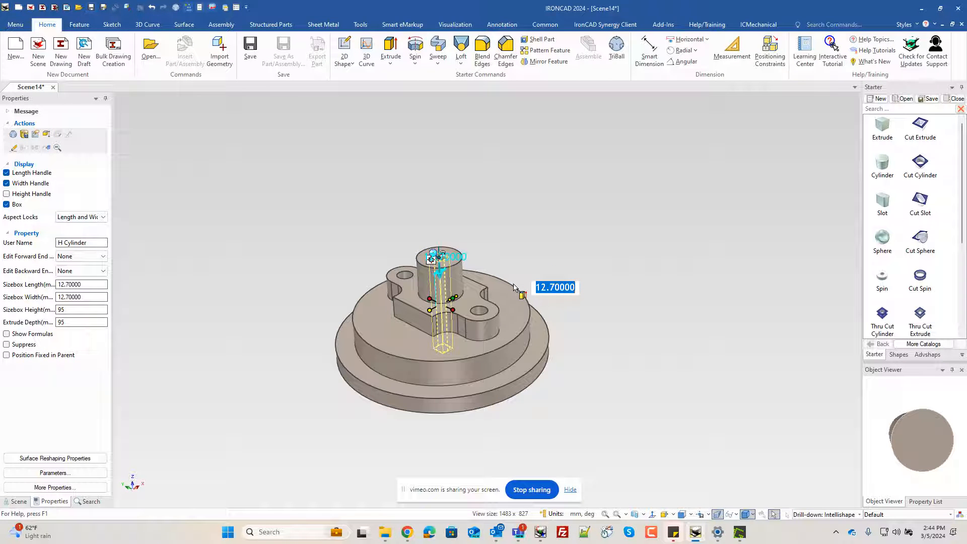
text(25)
key(Return)
click(576, 260)
Step: Cut a cylindrical recess centred on the part's underside, 144 mm in diameter and 25 mm deep
middle_drag(427, 318, 453, 213)
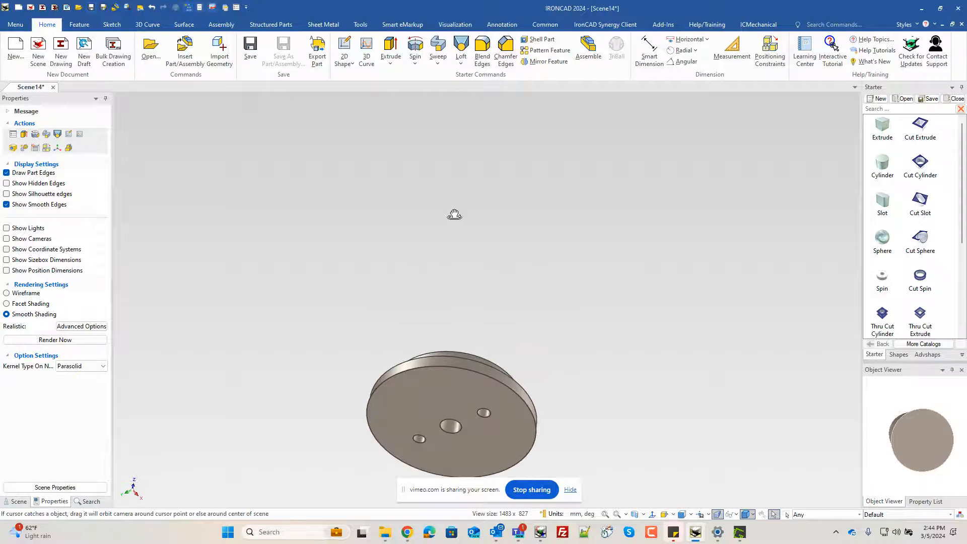
scroll(437, 431, up, 5)
scroll(679, 337, down, 2)
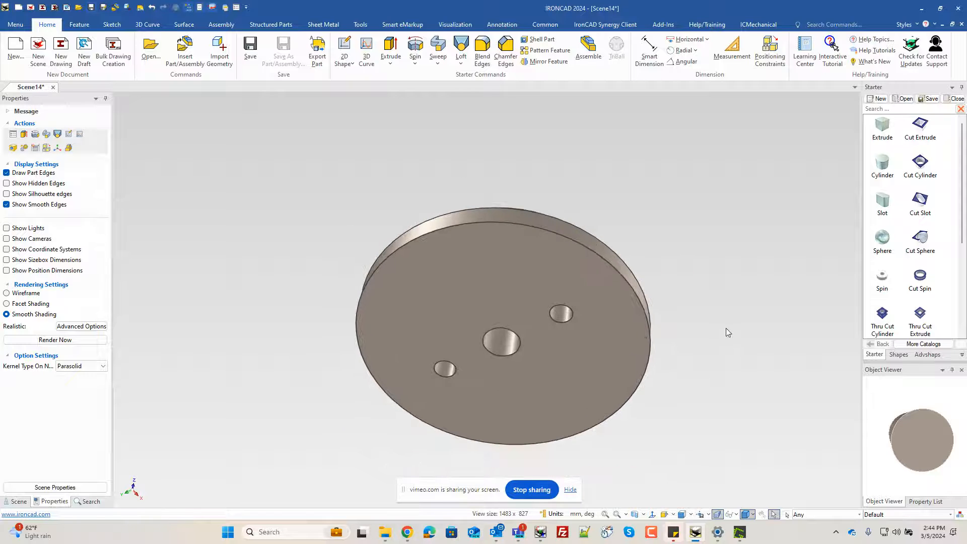
drag(921, 163, 502, 345)
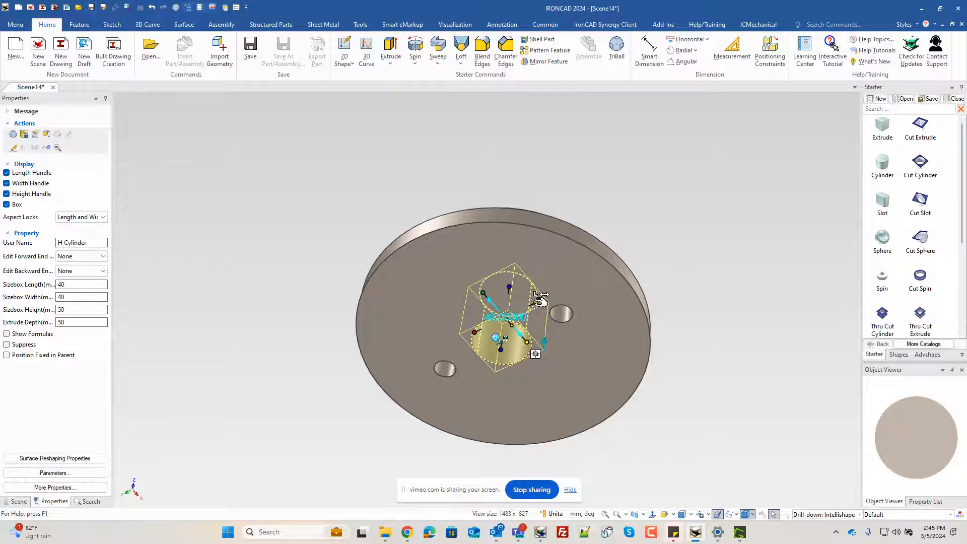
mouse_move(540, 302)
text(144)
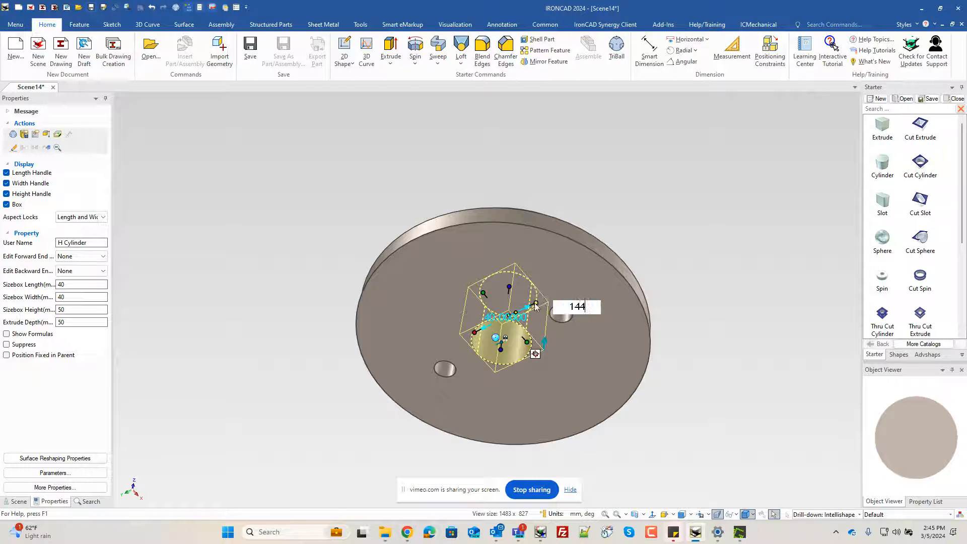
key(Return)
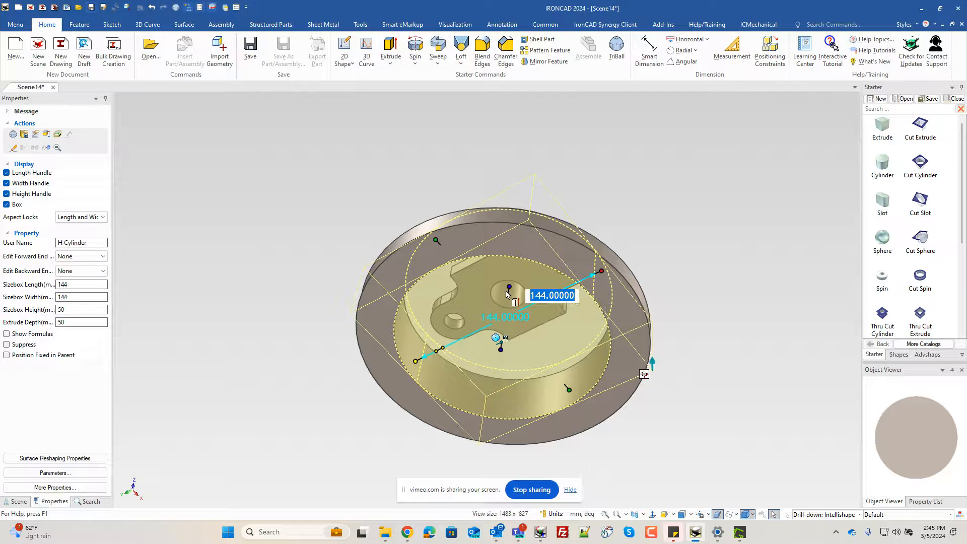
mouse_move(513, 285)
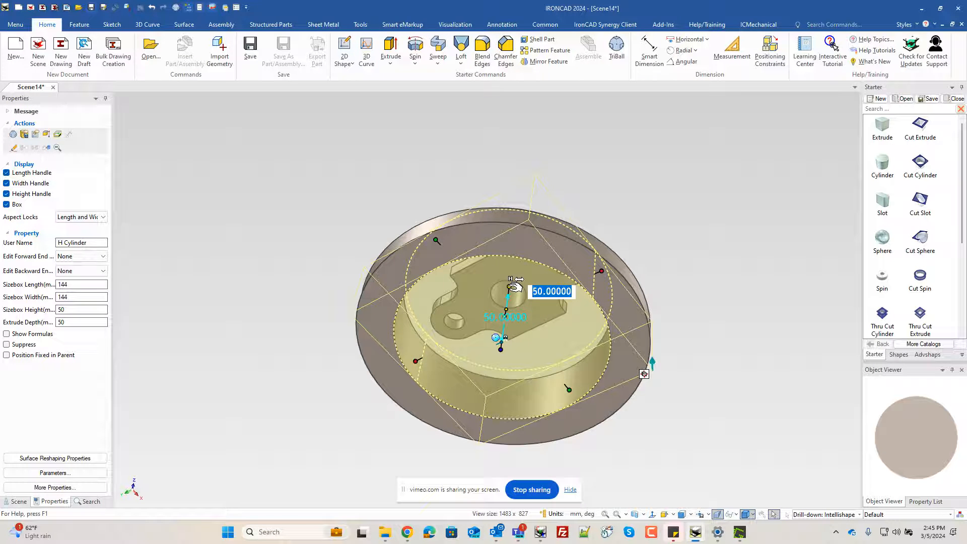
text(25)
key(Return)
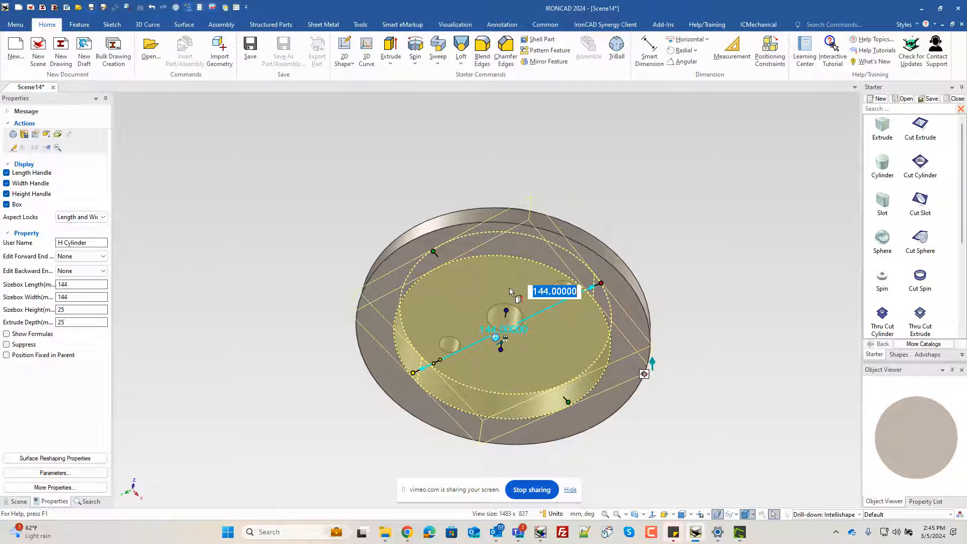
Step: Taper the side surface of the underside recess with a tilt angle of -14 degrees
mouse_move(479, 406)
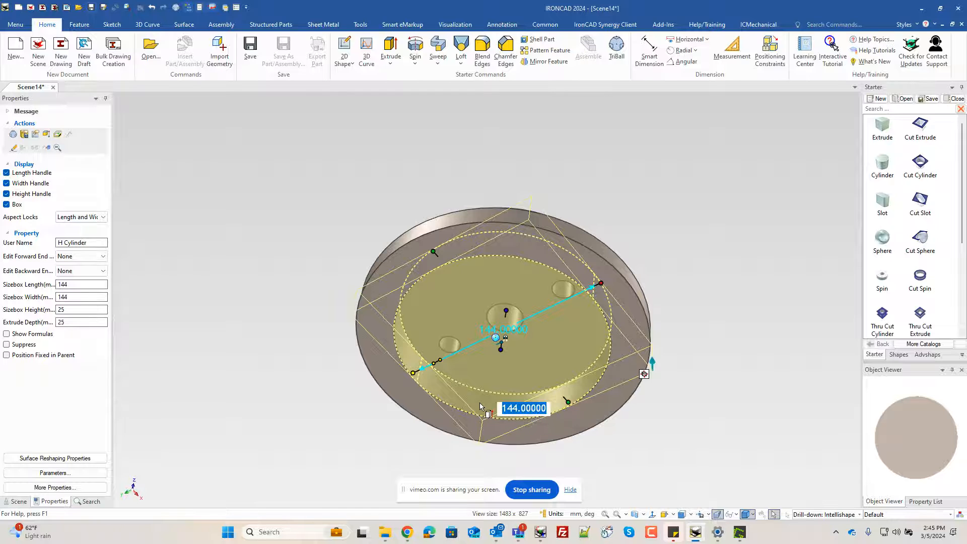
right_click(480, 406)
click(514, 390)
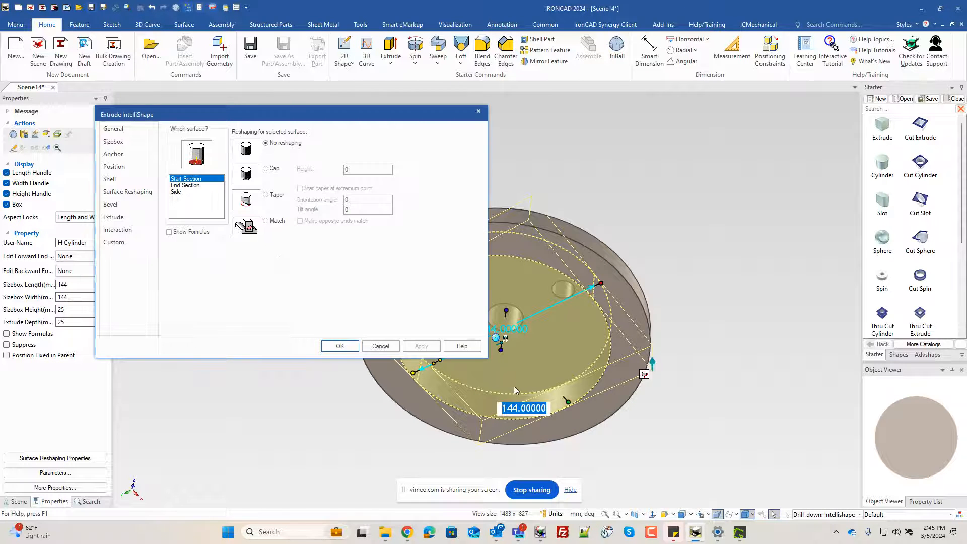
click(176, 191)
click(267, 196)
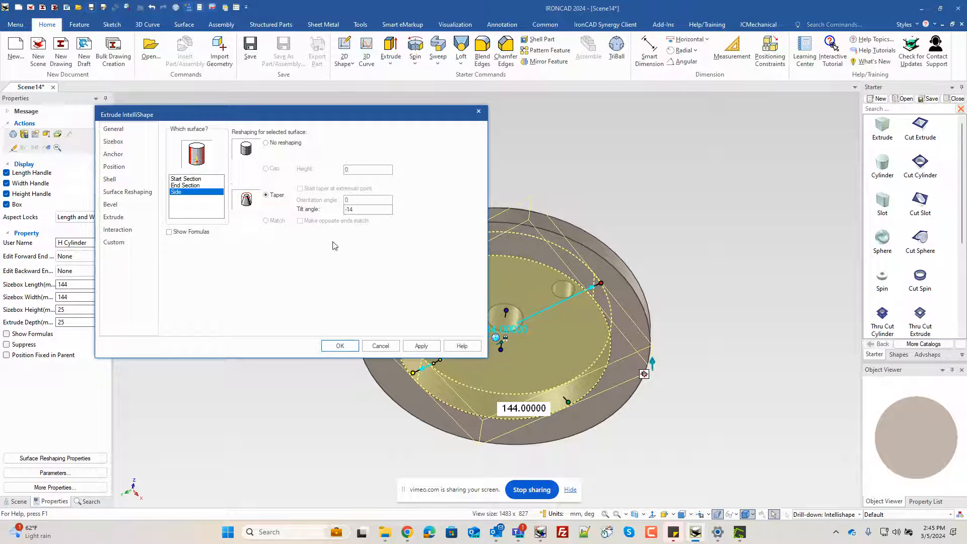
click(340, 345)
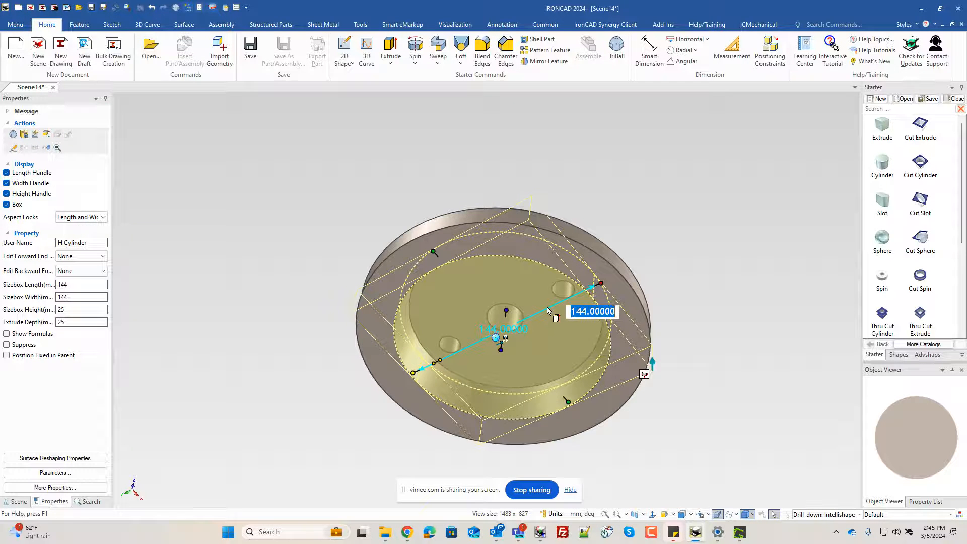
Step: Taper the side surface of the 160 mm diameter cylinder above the base flange with a tilt angle of -14 degrees
middle_drag(493, 298, 505, 386)
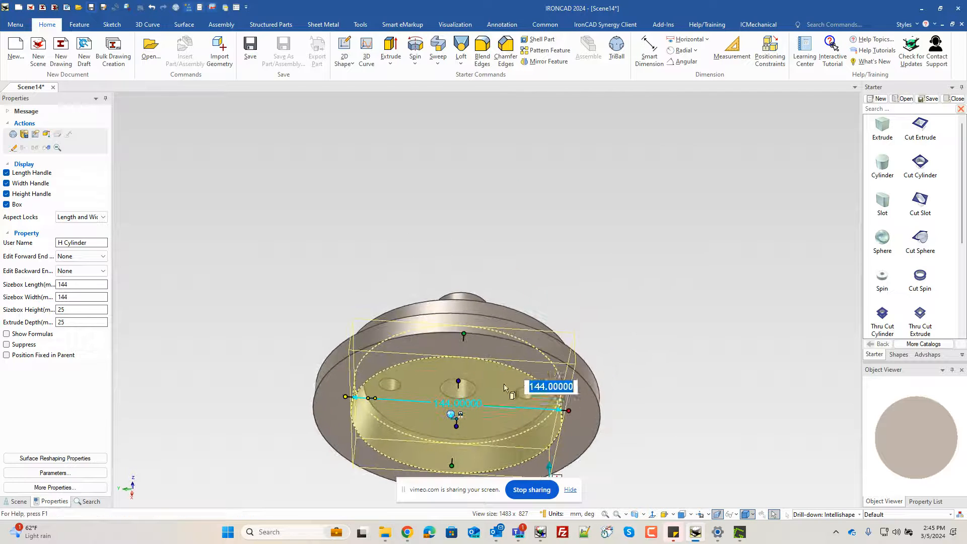
click(664, 514)
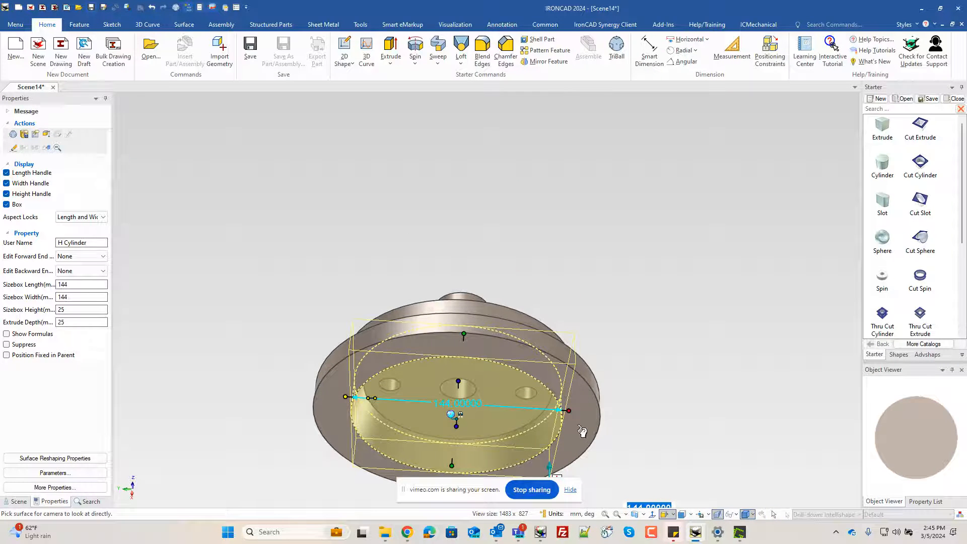
click(534, 255)
middle_drag(335, 203, 352, 355)
middle_drag(492, 217, 637, 302)
middle_drag(537, 403, 464, 328)
click(464, 327)
right_click(464, 327)
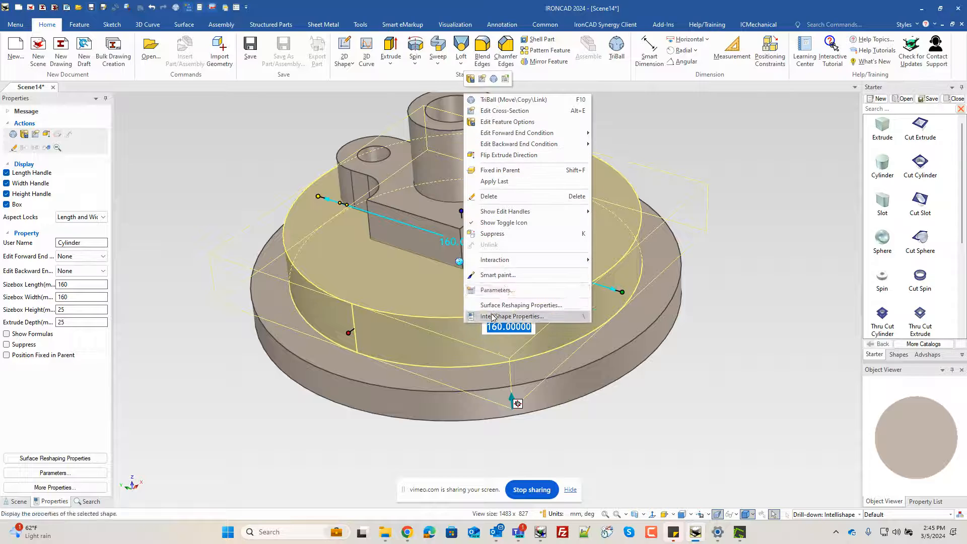
click(519, 306)
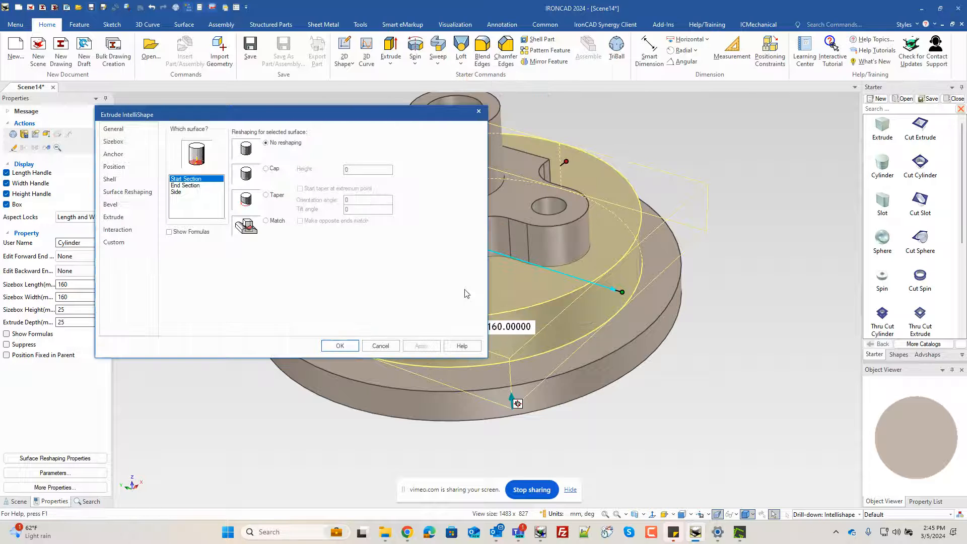
click(177, 192)
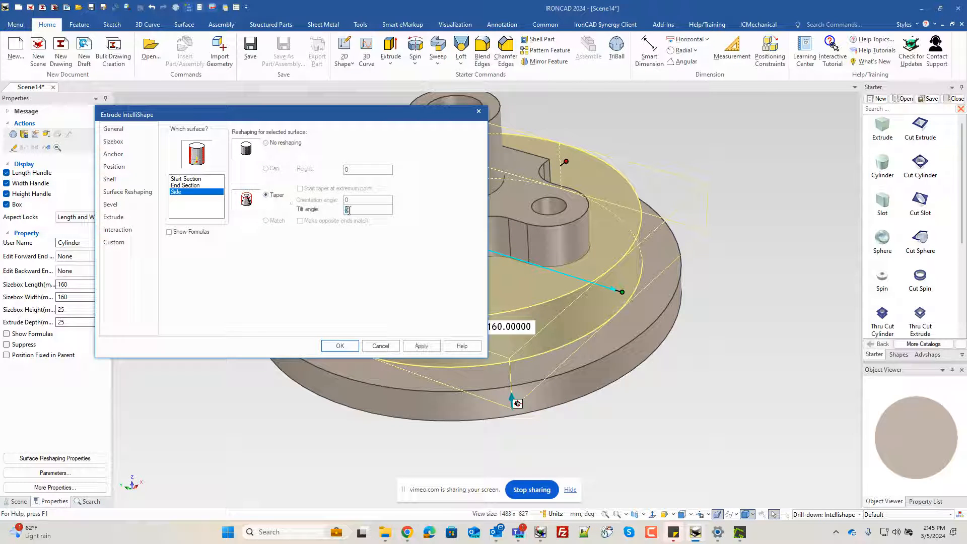
text(-14)
key(Return)
click(715, 395)
Step: Examine the tapered body, raised block and boss of the finished part from several angles
drag(410, 384, 457, 381)
middle_drag(458, 381, 411, 350)
scroll(454, 367, down, 3)
middle_drag(659, 389, 607, 374)
scroll(614, 444, up, 2)
middle_drag(431, 383, 427, 417)
scroll(428, 281, down, 2)
scroll(566, 397, up, 2)
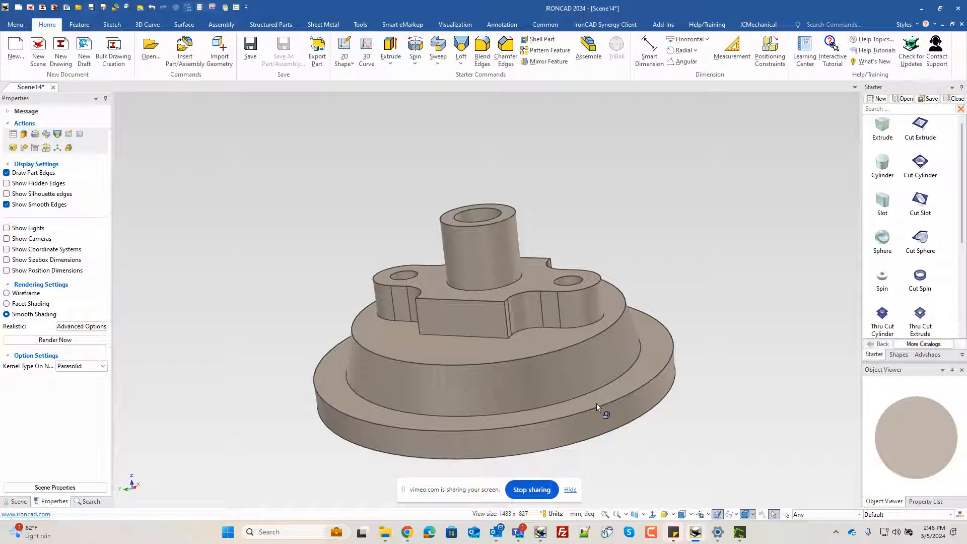
middle_drag(712, 417, 674, 444)
scroll(643, 438, down, 2)
scroll(641, 436, up, 1)
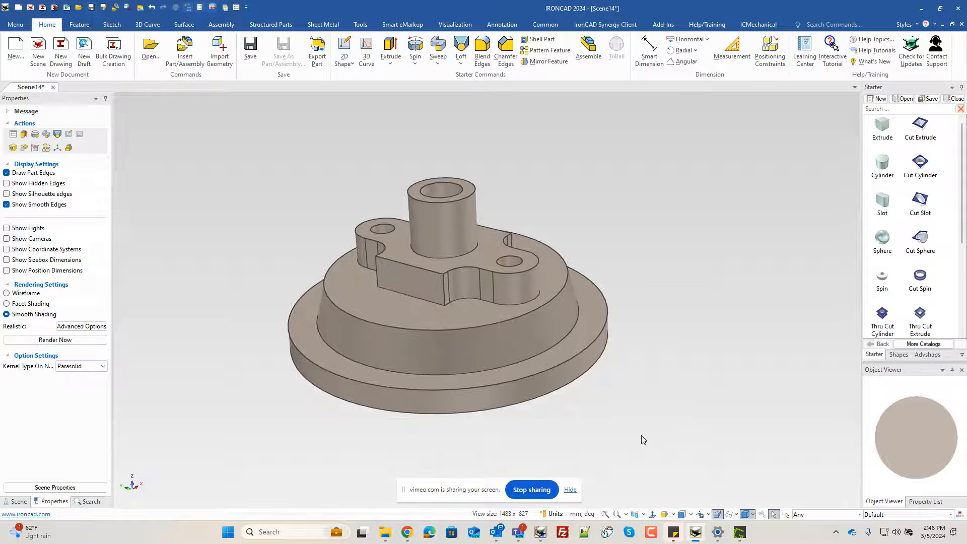
Step: Set the part's mass density to 2700 kg/m³ in its material properties
click(482, 342)
right_click(446, 349)
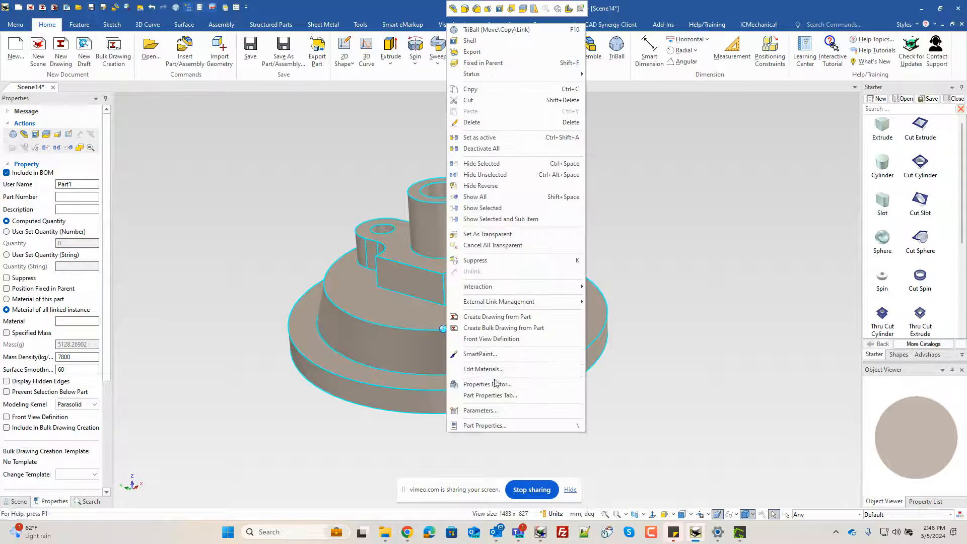
click(491, 425)
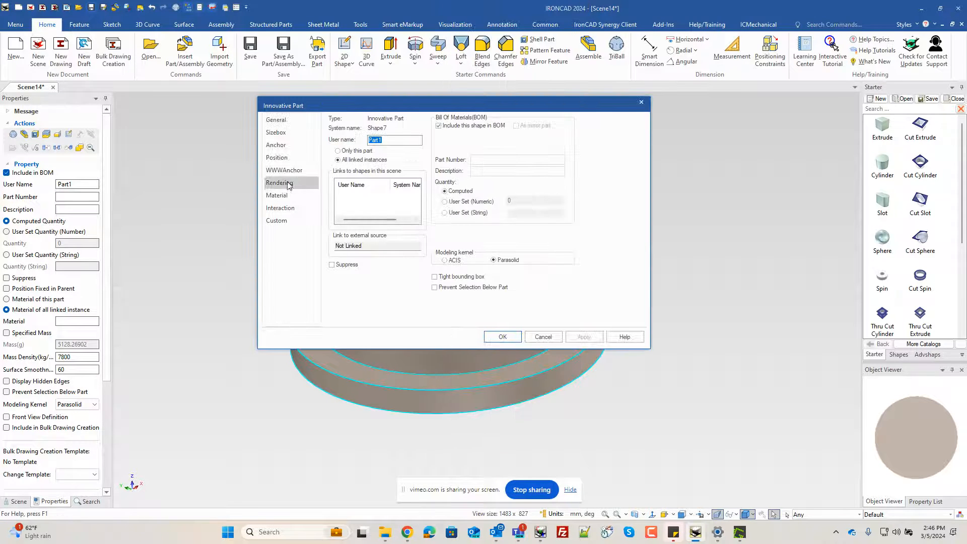
click(280, 195)
double_click(407, 159)
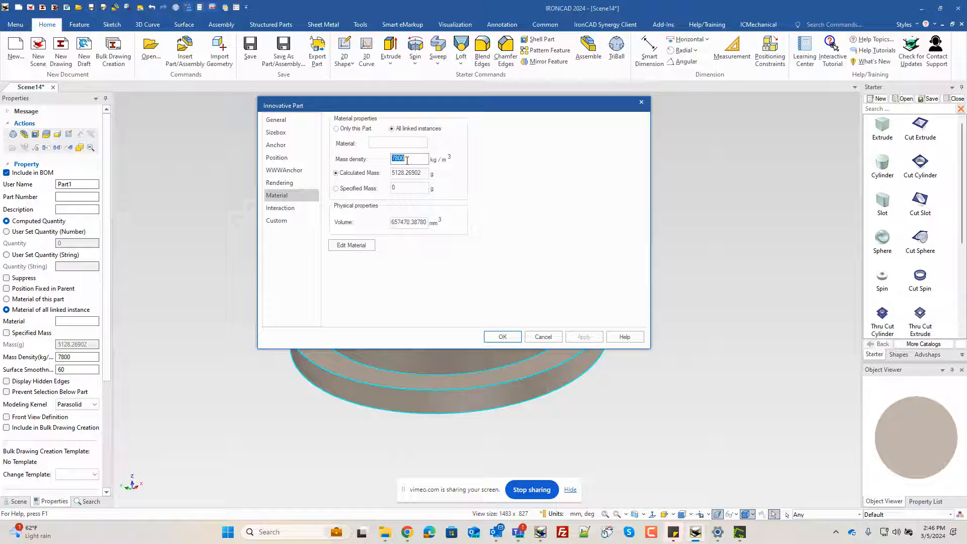
text(2700)
key(Return)
Step: Reselect the whole part and read its calculated mass
click(248, 216)
click(332, 314)
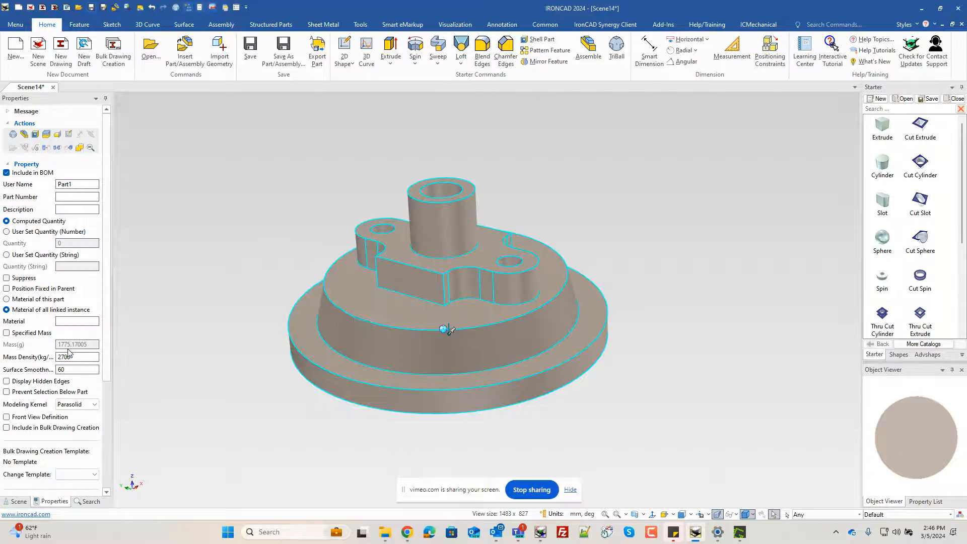
click(200, 254)
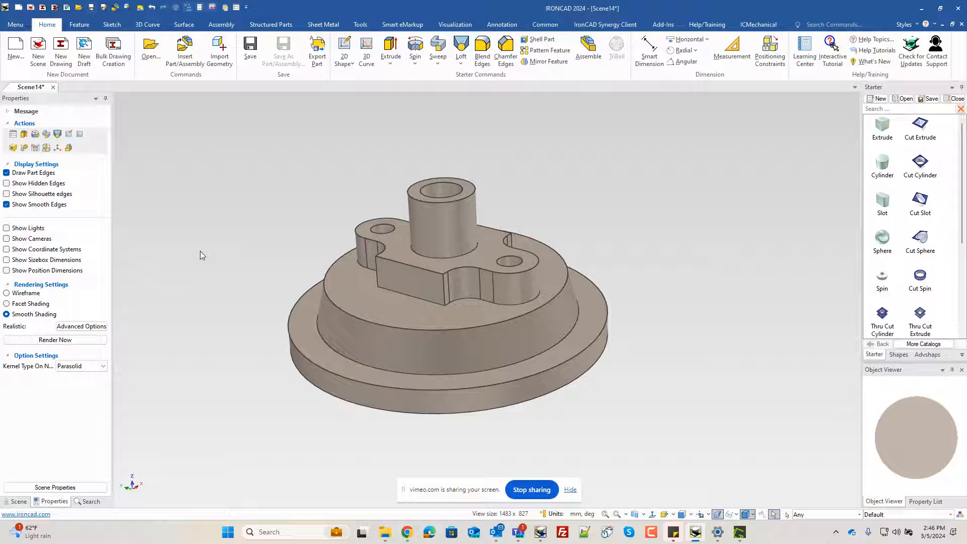
Step: Apply a solid yellow colour to the whole part with SmartPaint
right_click(378, 357)
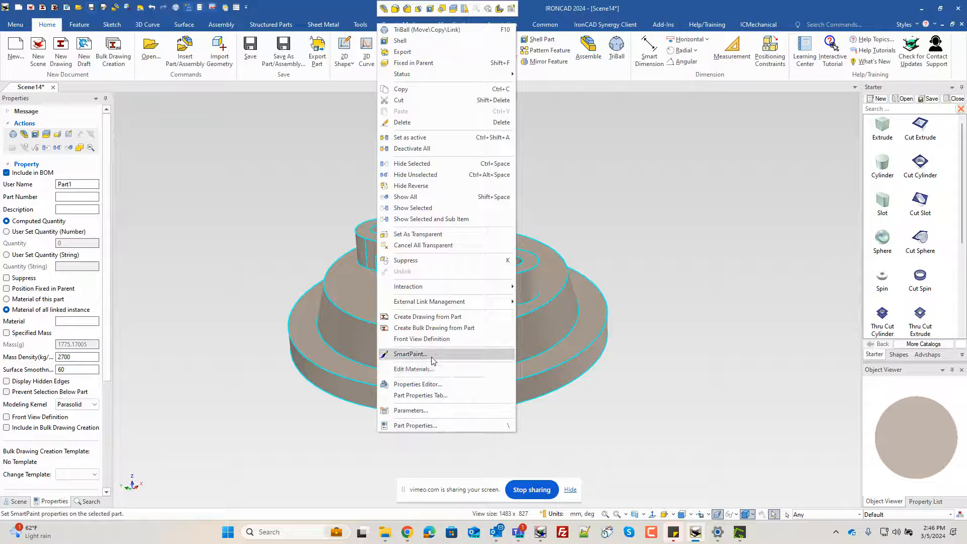
click(410, 354)
click(221, 178)
click(239, 274)
click(243, 290)
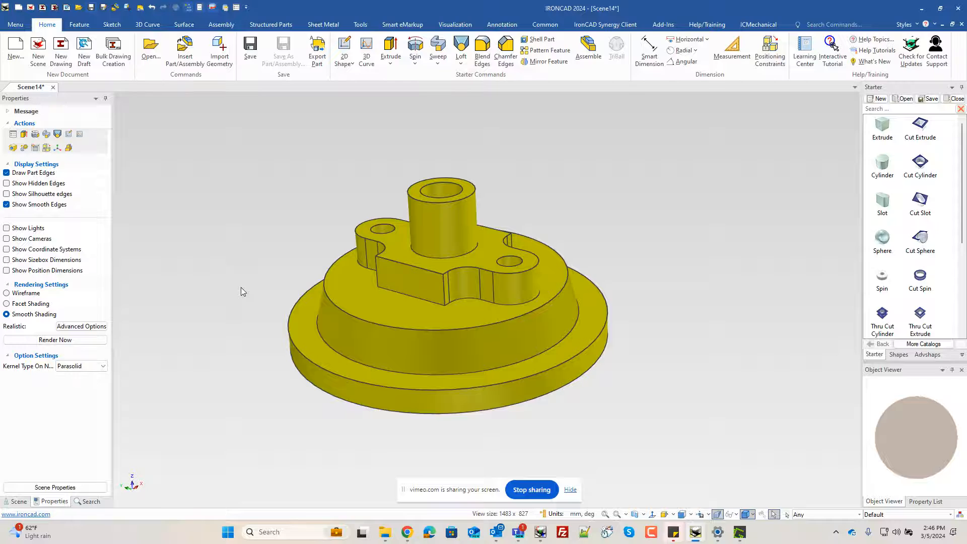